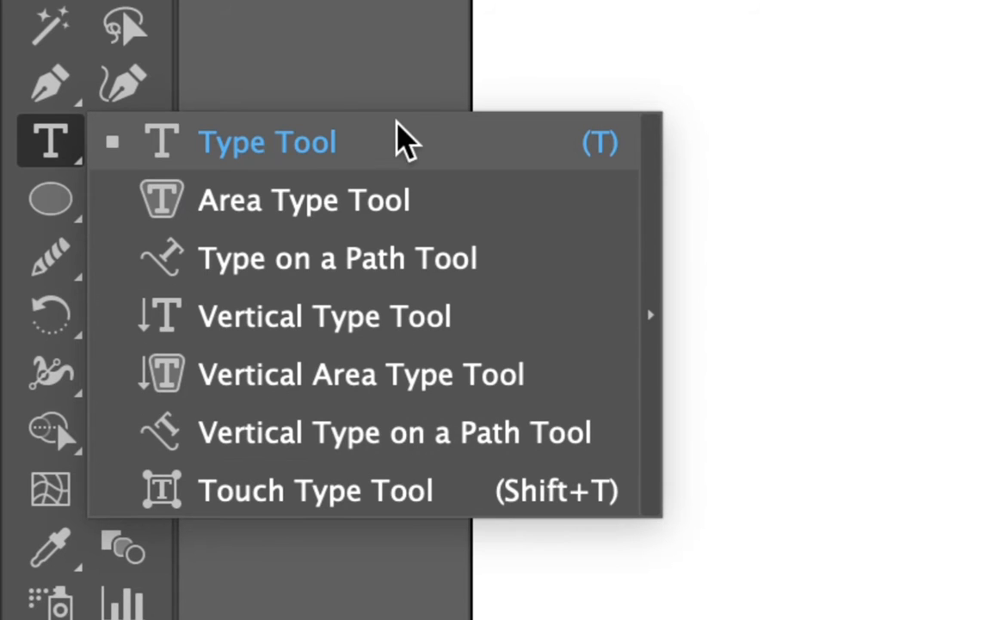
Step: With the Type tool, place a placeholder point-text heading near the artboard's top and a placeholder area-text box about 7.67 × 4.08 in below it
left_click(297, 155)
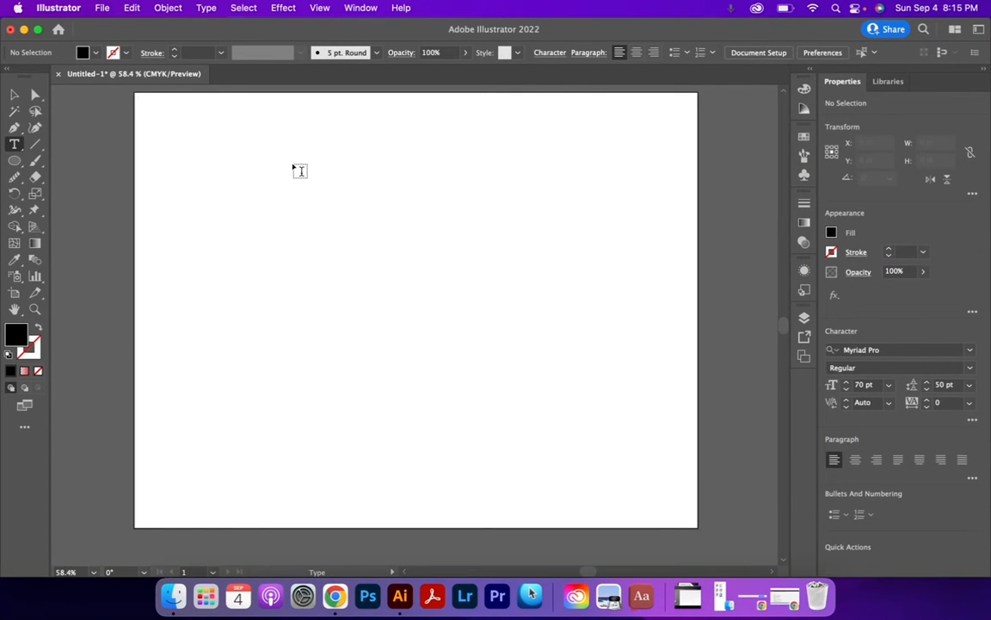
left_click(229, 174)
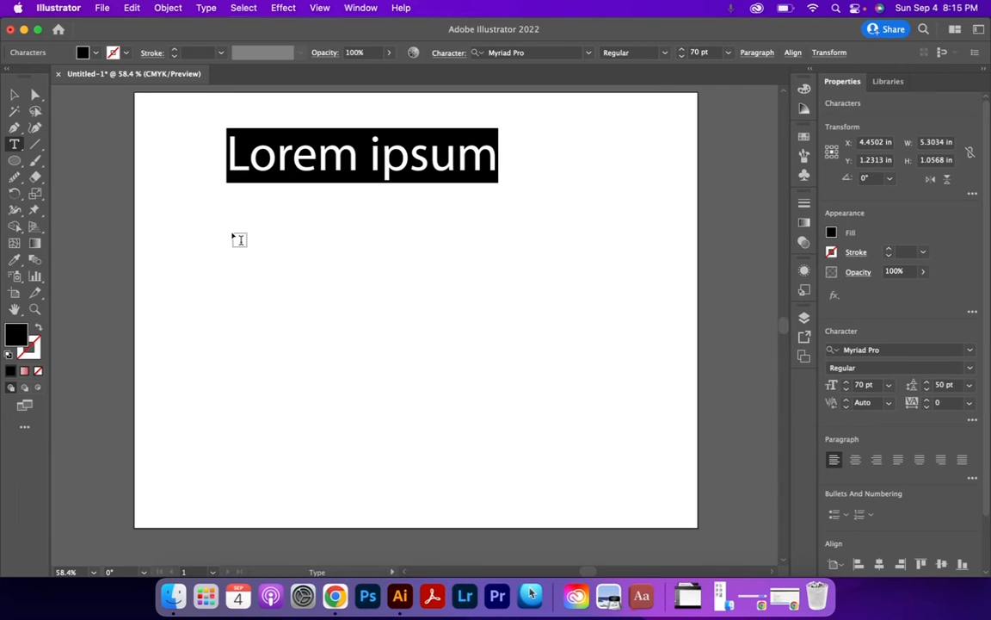
left_click_drag(232, 234, 624, 441)
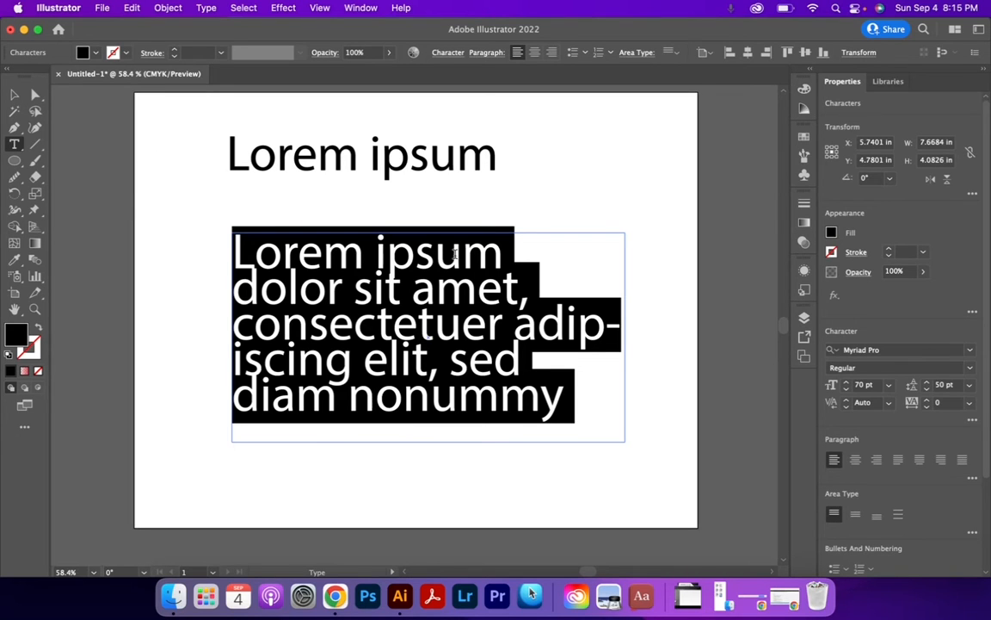
scroll(415, 230, "left", 1)
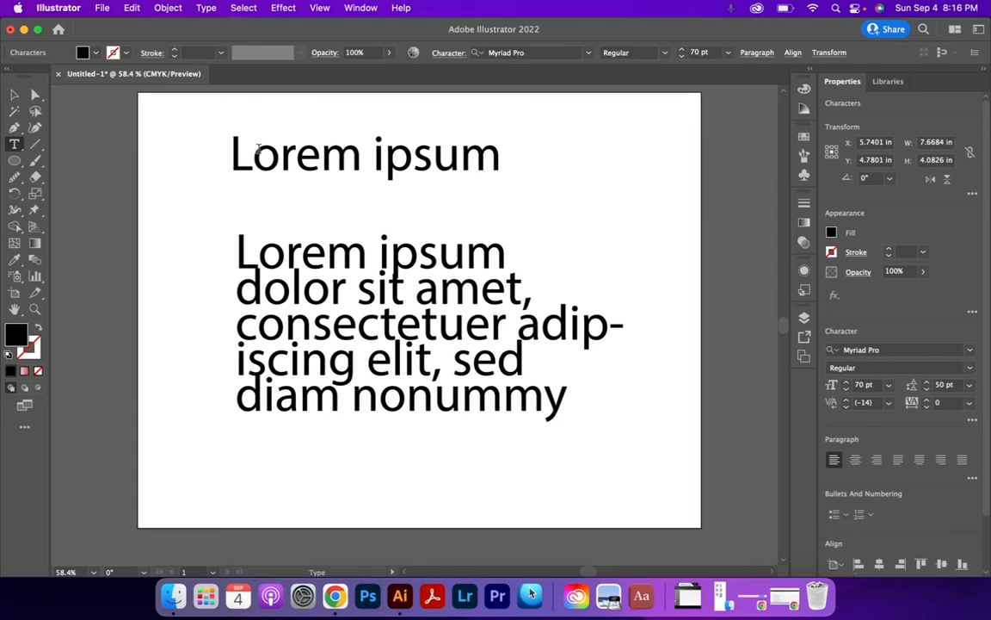
Step: Move the heading about 0.15 in right and 0.12 in down, and the paragraph about 0.11 in right and 0.08 in down
left_click(261, 155)
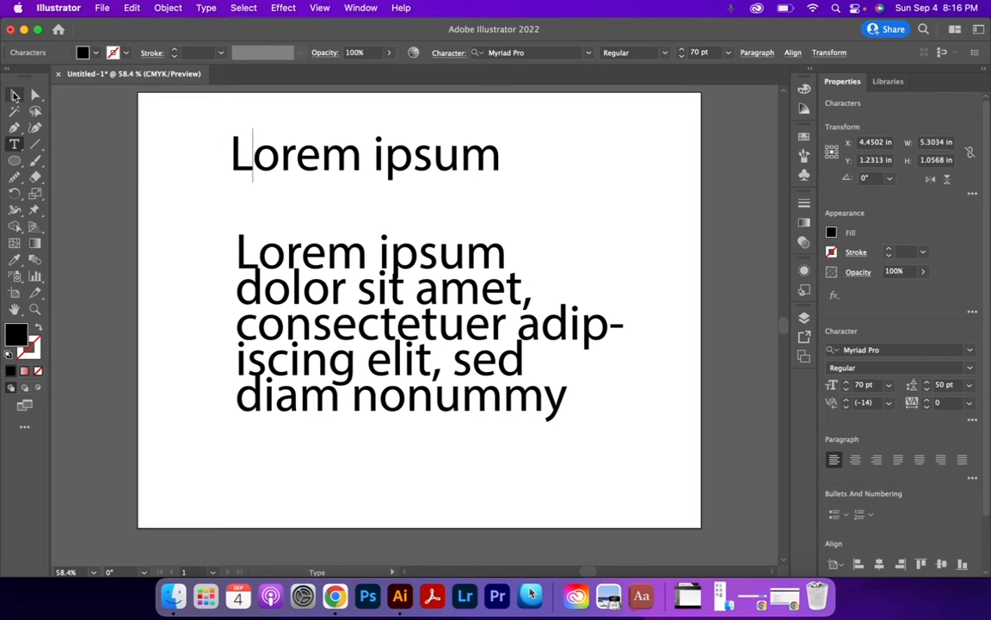
left_click(14, 94)
mouse_move(297, 158)
left_mouse_down()
mouse_move(394, 187)
mouse_move(301, 155)
mouse_move(303, 163)
left_mouse_up()
mouse_move(372, 314)
left_mouse_down()
mouse_move(412, 288)
mouse_move(375, 317)
left_mouse_up()
Step: Replace the word "Lorem" in the heading with "Magic"
key("t")
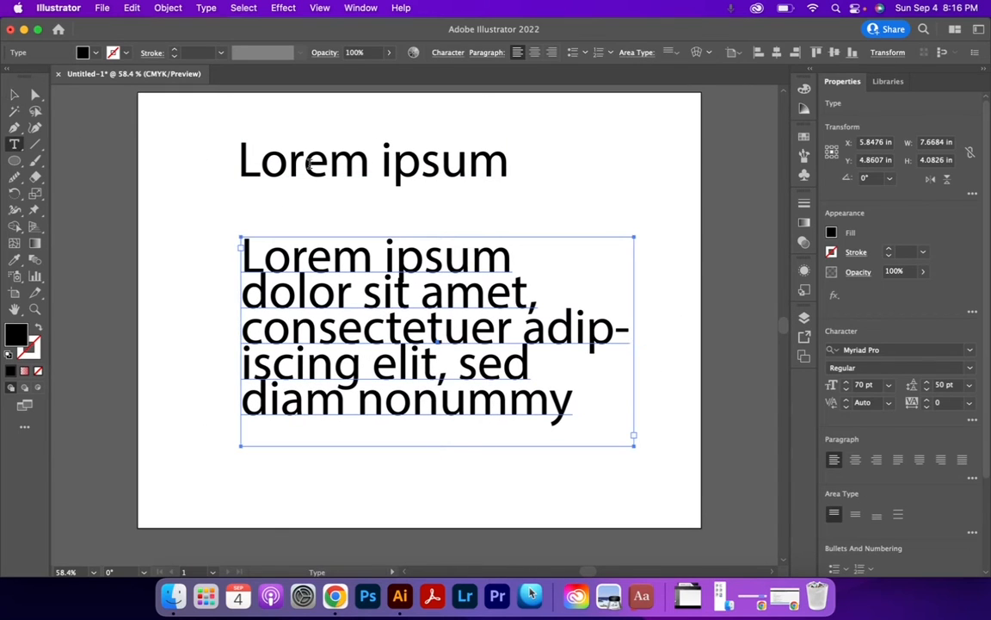
left_click(280, 160)
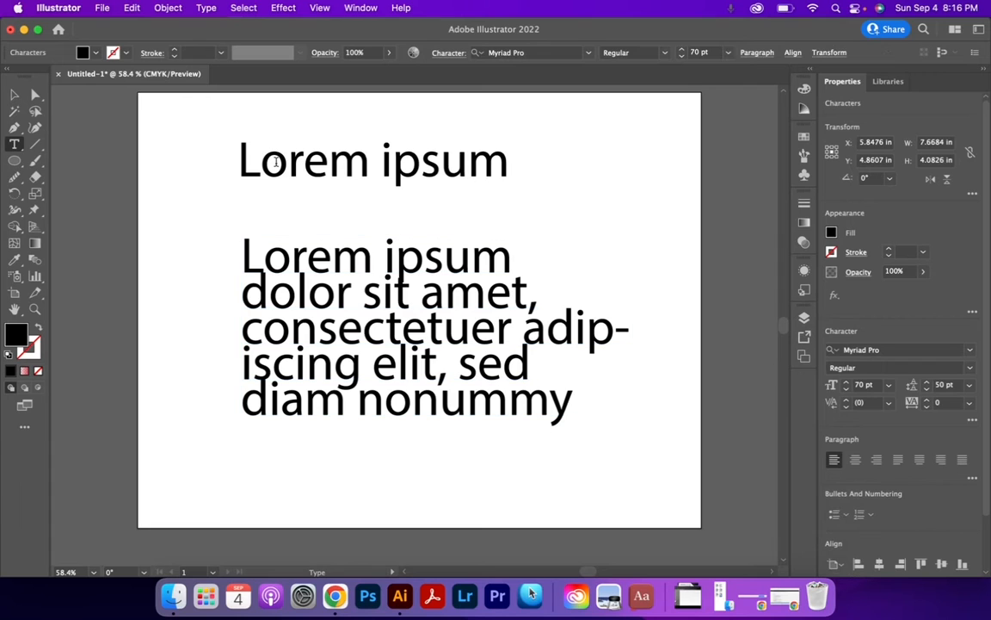
left_click_drag(260, 162, 231, 160)
left_click(370, 161)
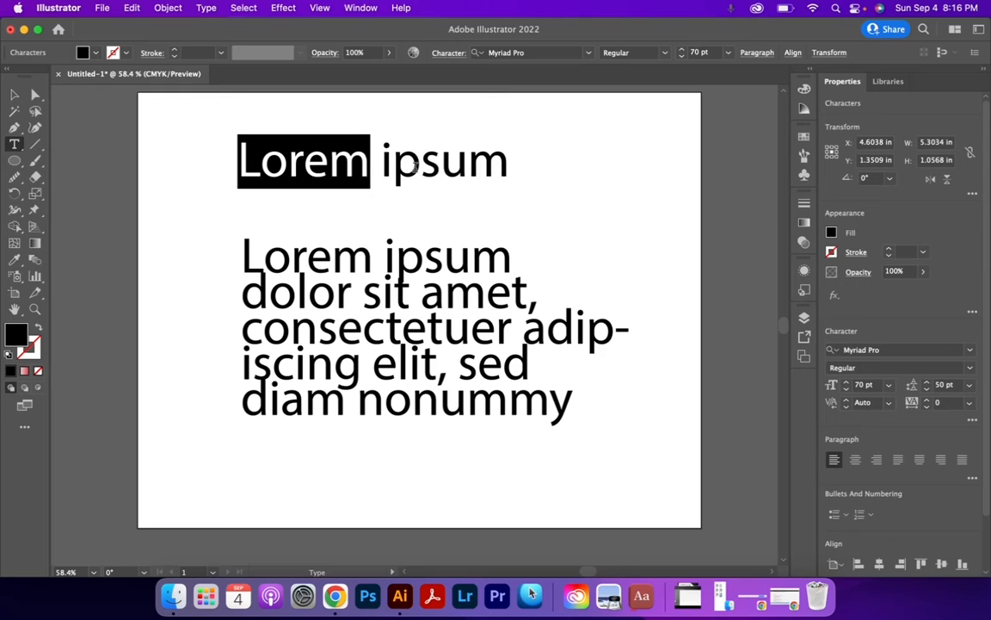
type("Magic")
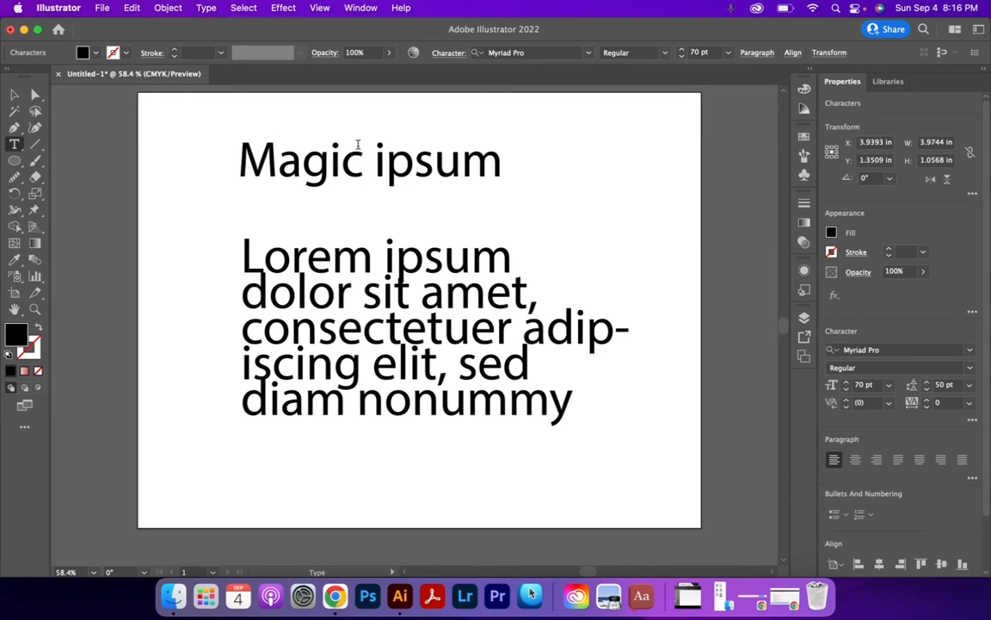
Step: Give only the word "Magic" in the heading a red fill
left_click_drag(251, 161, 499, 180)
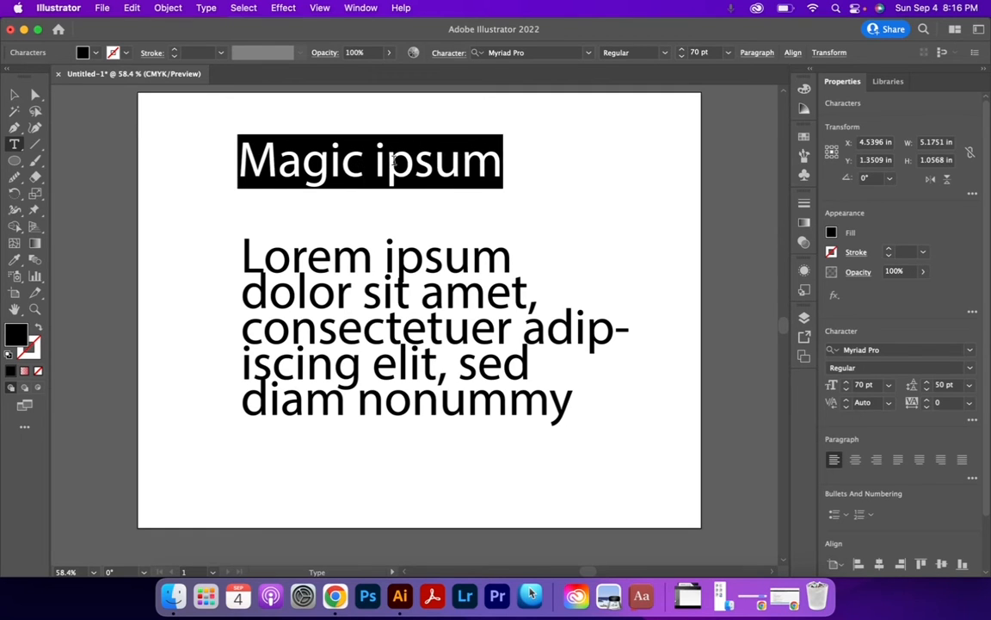
left_click(393, 161)
left_click_drag(244, 161, 364, 164)
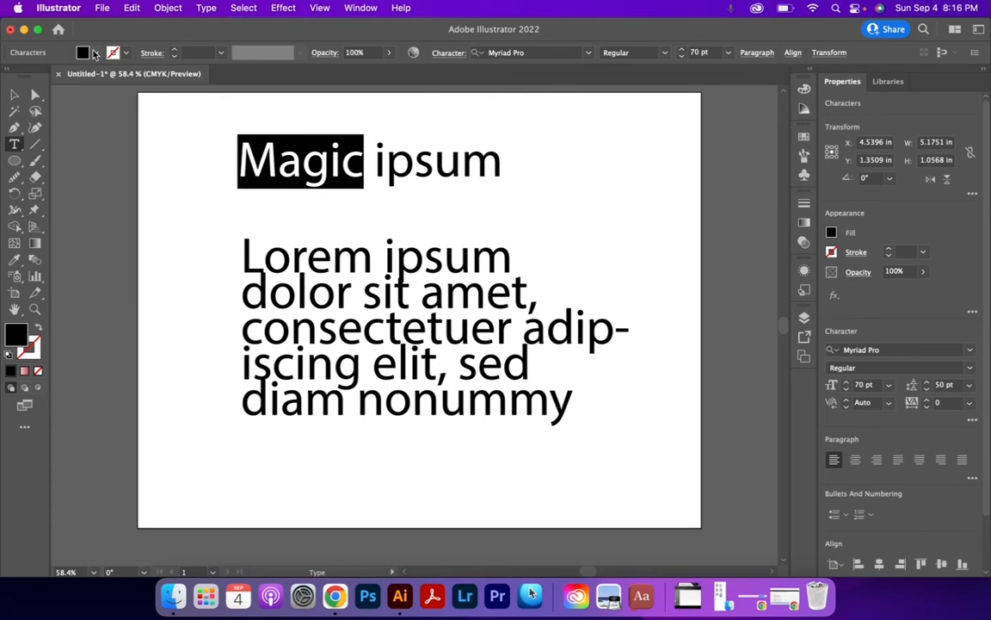
left_click(94, 55)
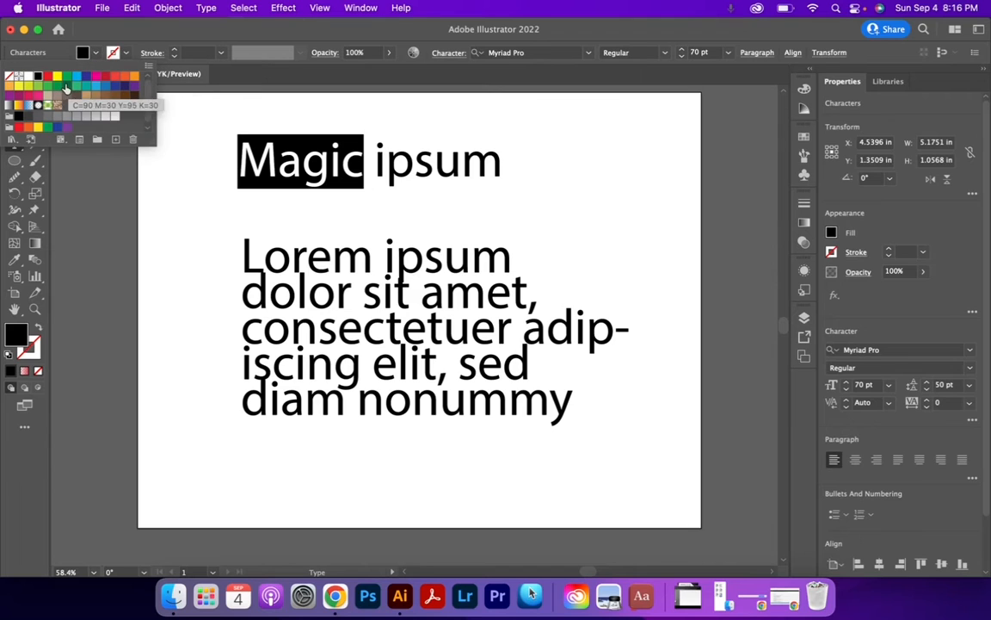
left_click(48, 77)
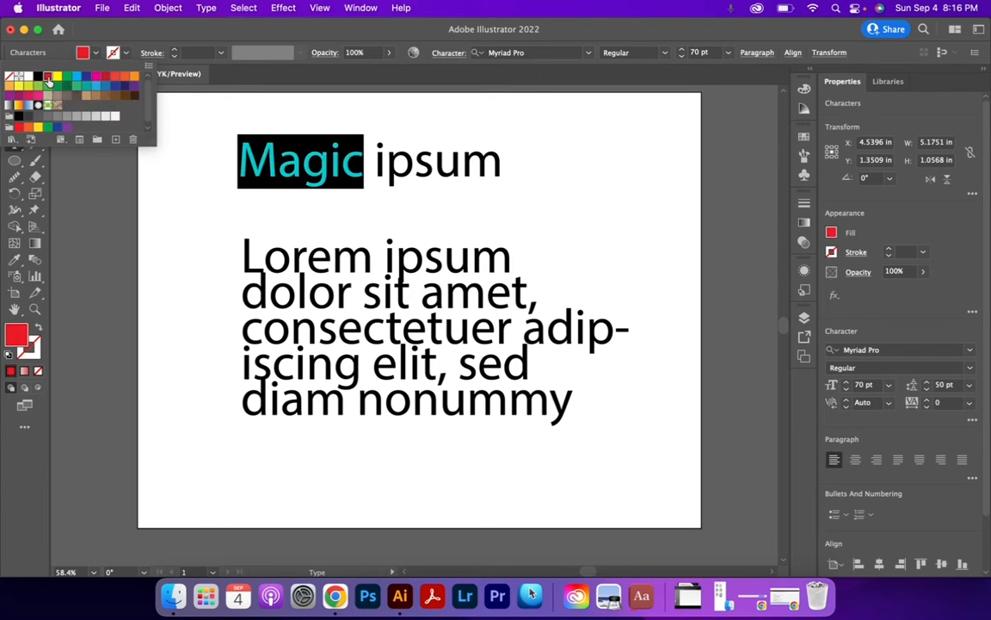
Step: Add a dark blue stroke to the word "Magic" and set its weight to 4 pt
left_click(127, 53)
left_click(88, 78)
left_click(174, 49)
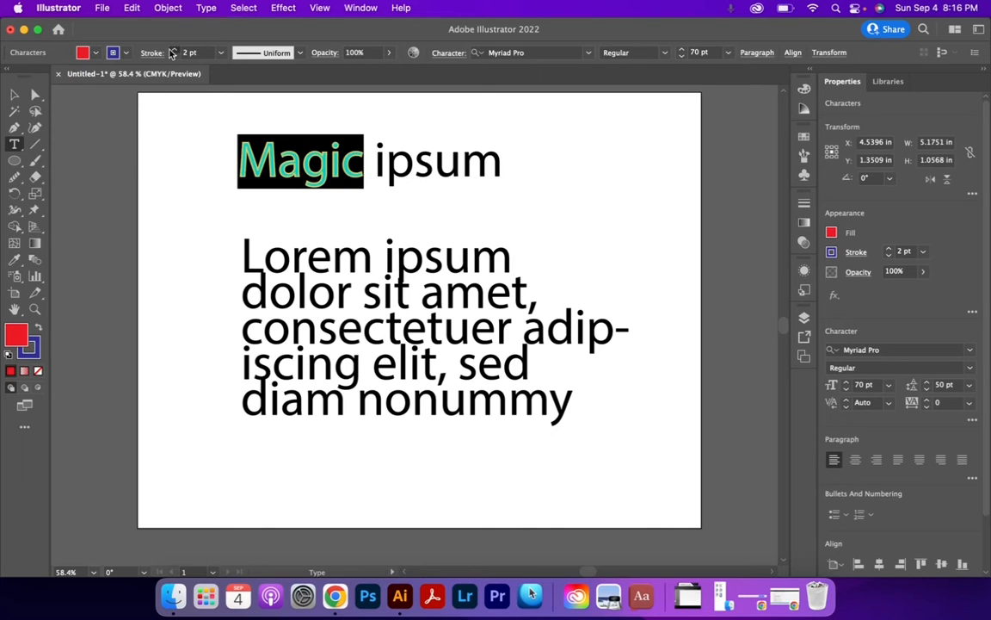
left_click(174, 49)
left_click(174, 49)
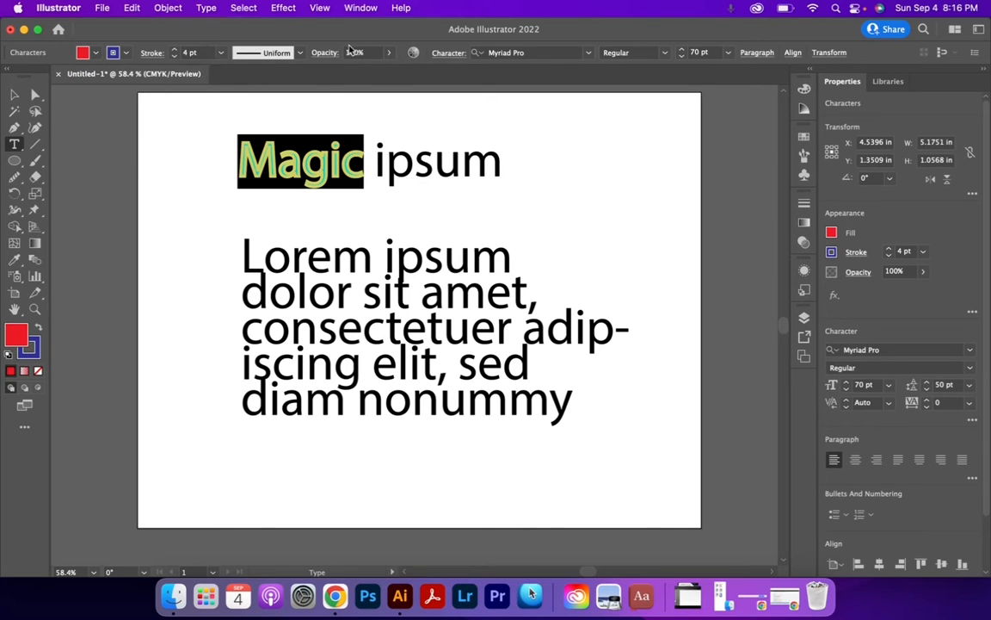
Step: Set the word "Magic" to Minion Variable Concept and copy its formatting onto "ipsum" with the Eyedropper
left_click(531, 50)
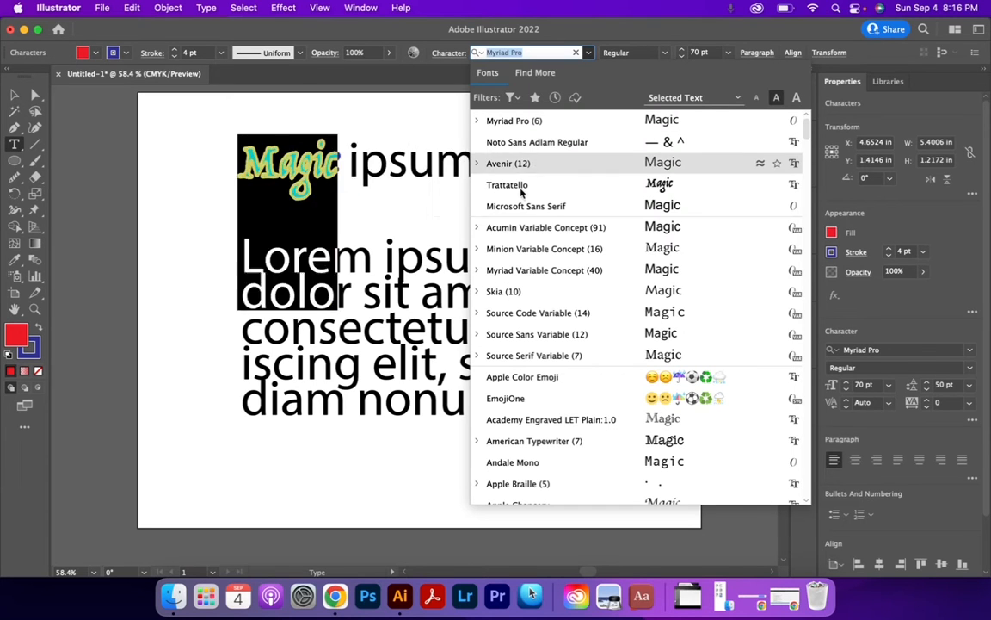
left_click(545, 249)
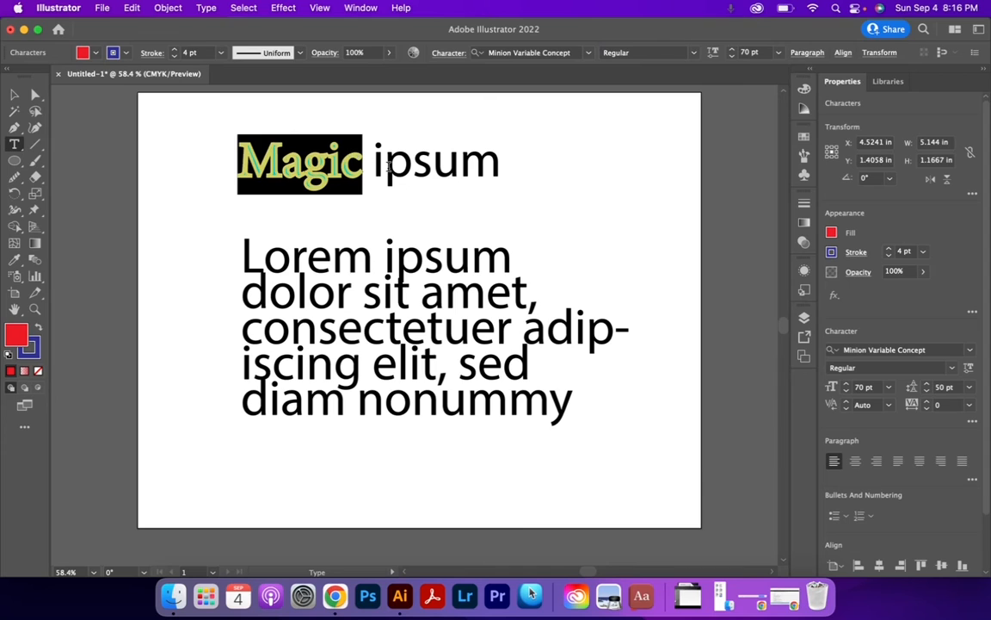
left_click_drag(374, 165, 499, 172)
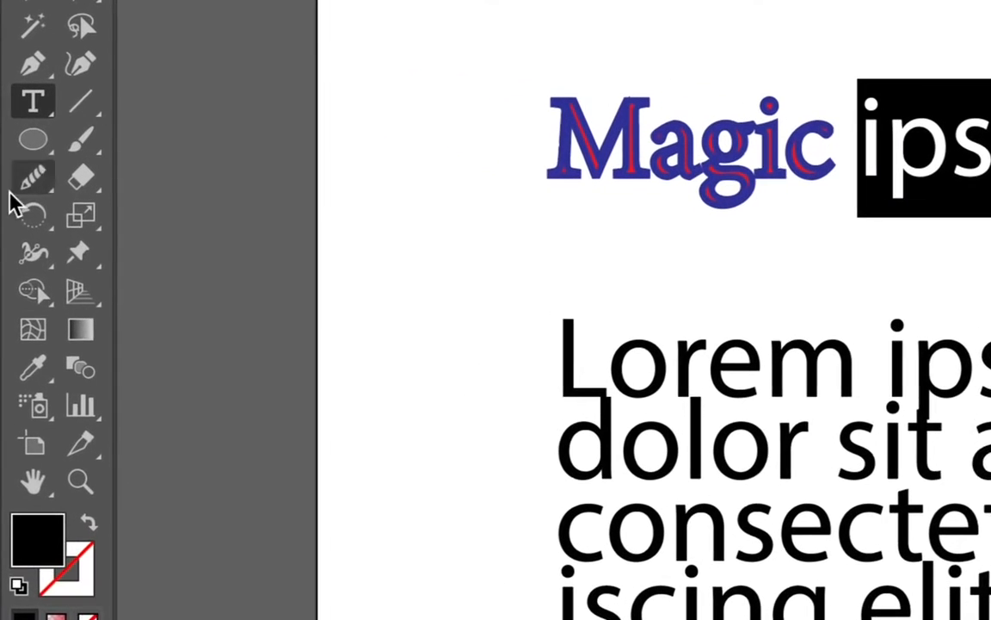
left_click(34, 371)
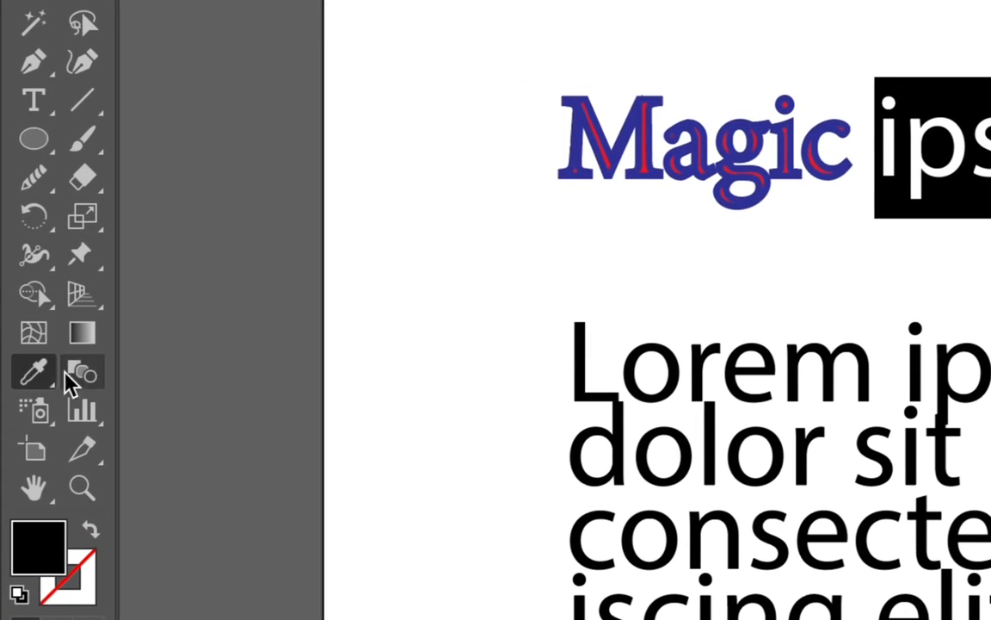
left_click(244, 148)
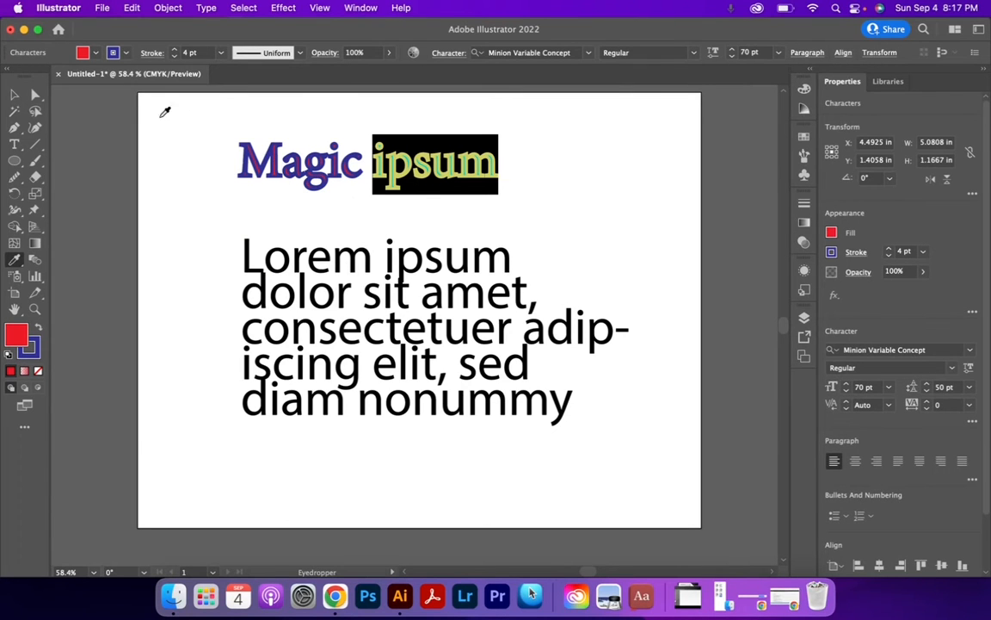
left_click(12, 94)
left_click(155, 182)
Step: Draw an ellipse about 1.44 × 1.91 in beside the paragraph and reset it to the default white fill and black stroke
left_click(15, 161)
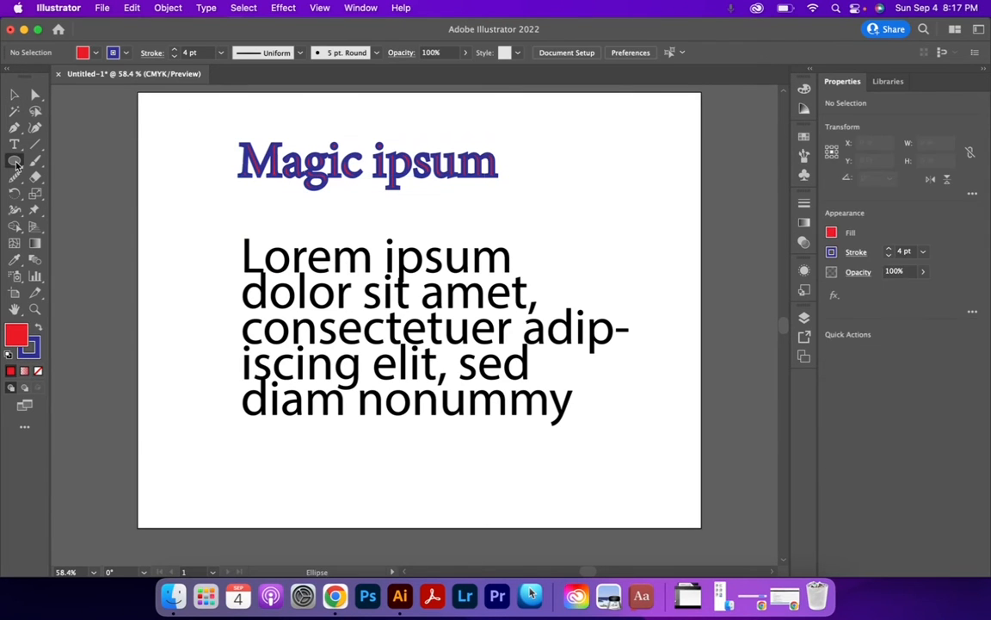
mouse_move(147, 267)
left_mouse_down()
mouse_move(204, 307)
mouse_move(222, 364)
left_mouse_up()
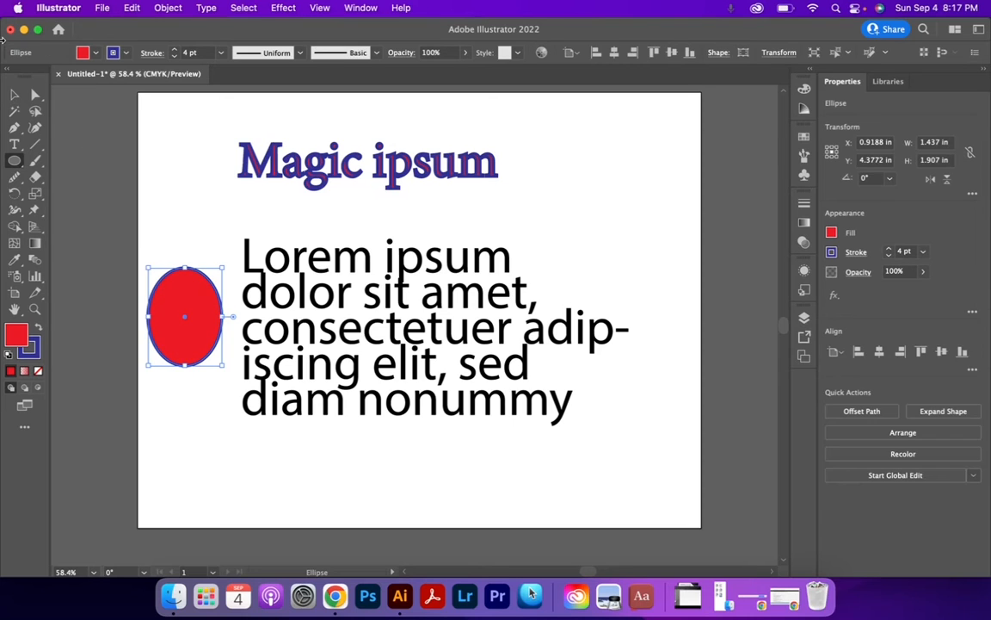
left_click(16, 95)
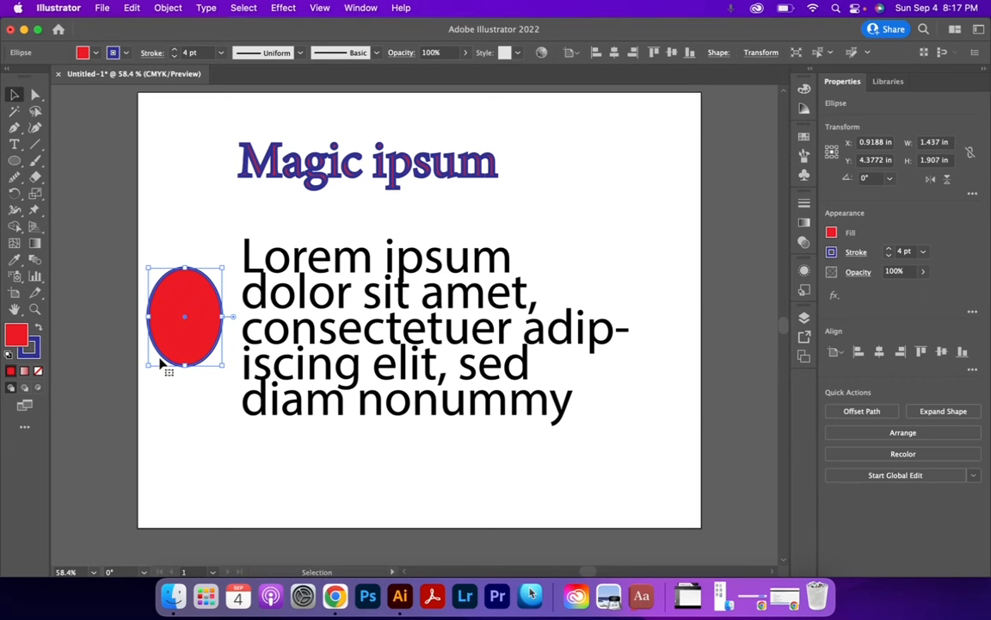
left_click(8, 353)
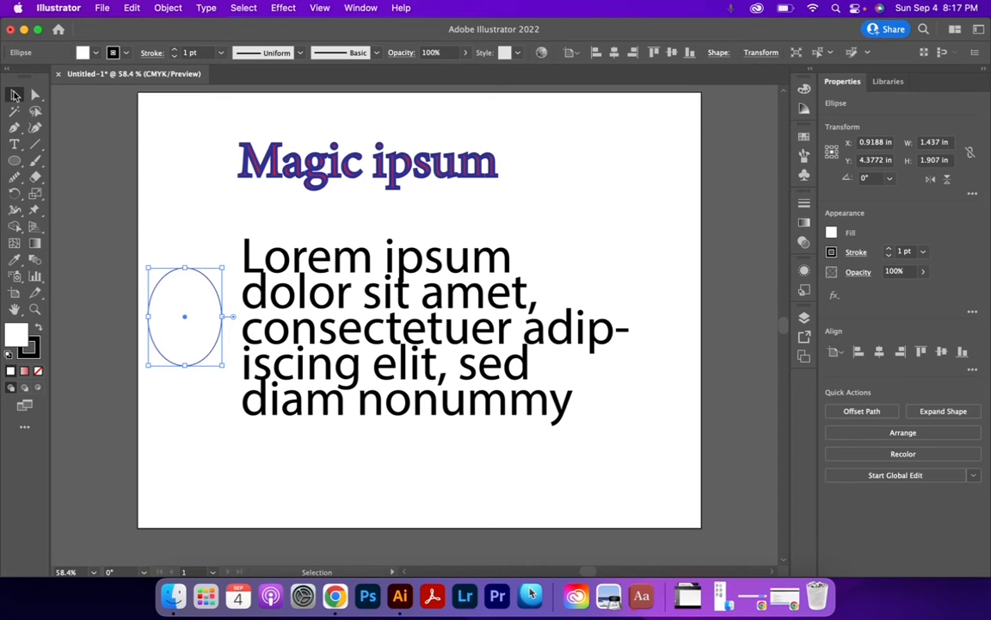
Step: Use the Eyedropper to apply the ellipse's appearance to the whole heading, and replace it with the paragraph's text formatting
left_click(266, 167)
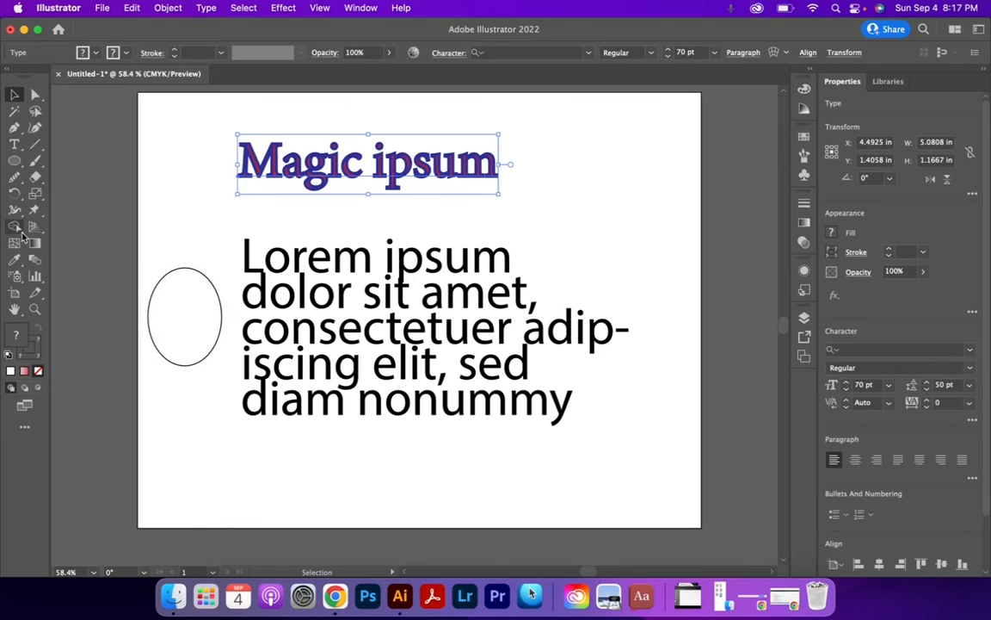
left_click(15, 260)
left_click(214, 287)
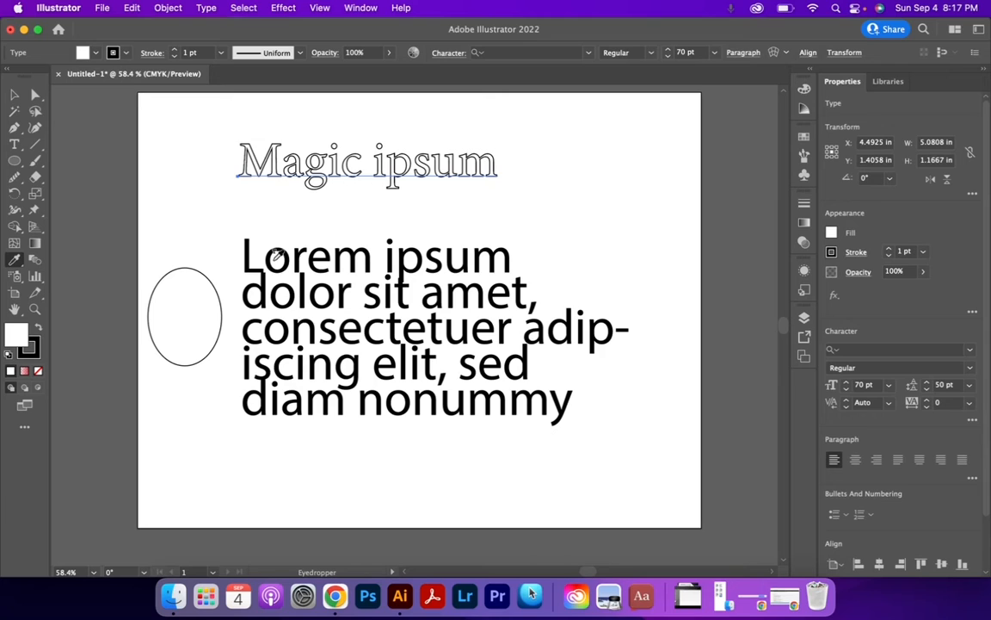
left_click(353, 250)
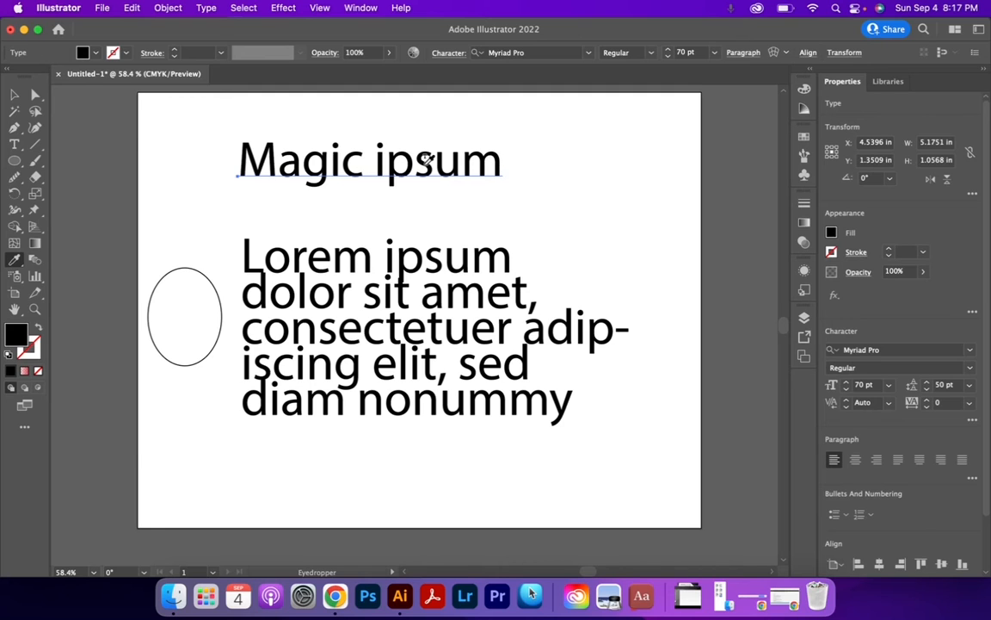
Step: Delete the ellipse beside the paragraph
left_click(14, 94)
left_click(180, 276)
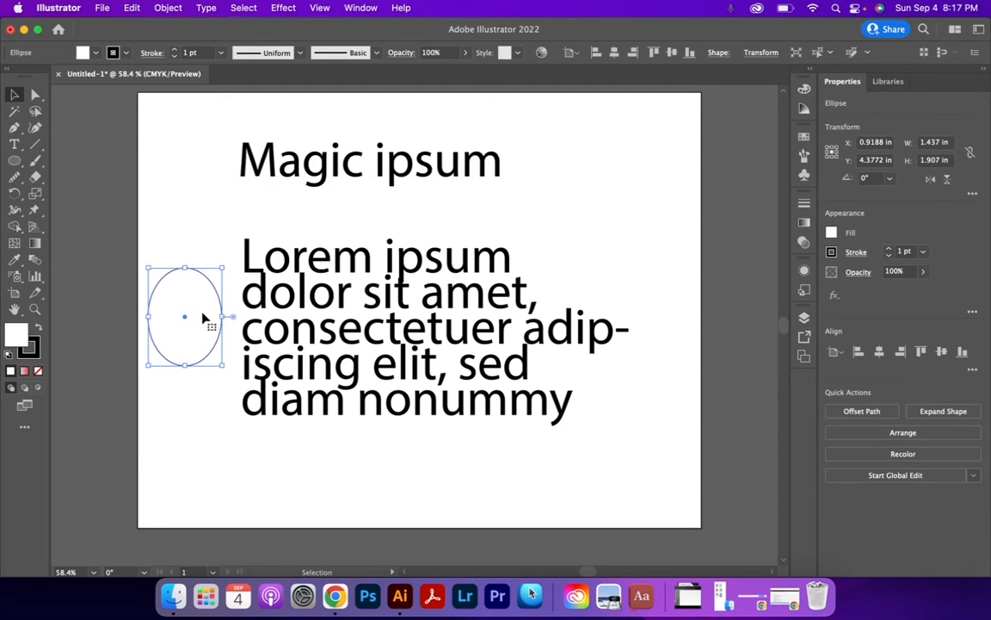
key("Delete")
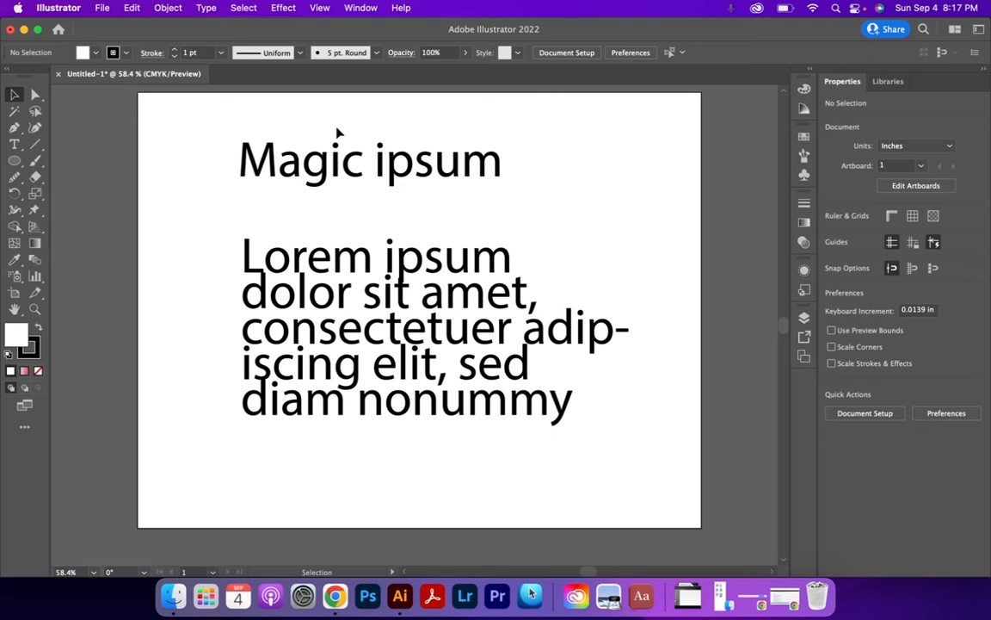
Step: Examine the font styles, font families and expanded character options available for the "Magic ipsum" heading
left_click(340, 158)
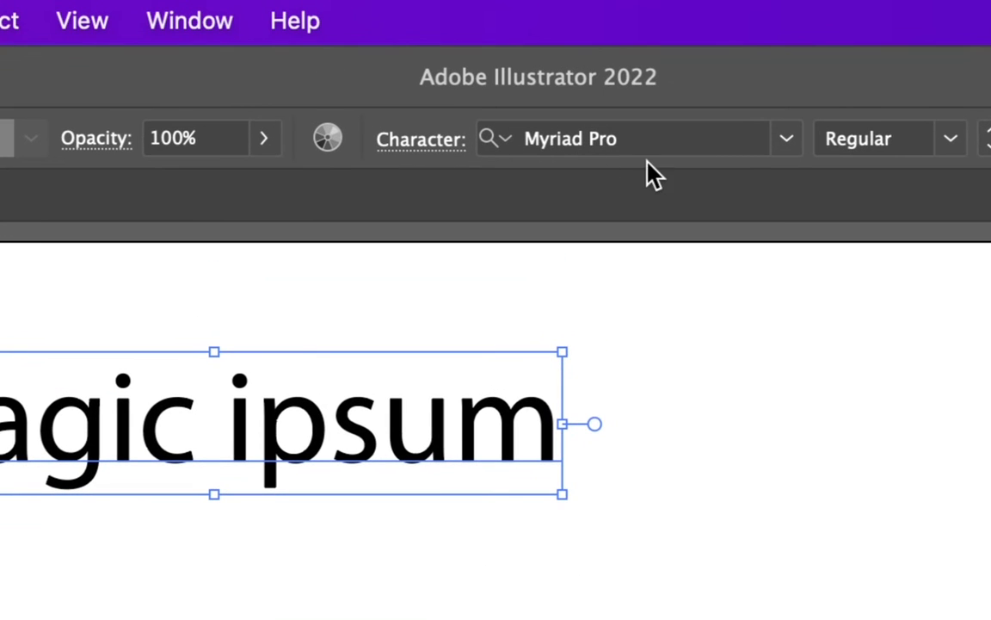
left_click(950, 138)
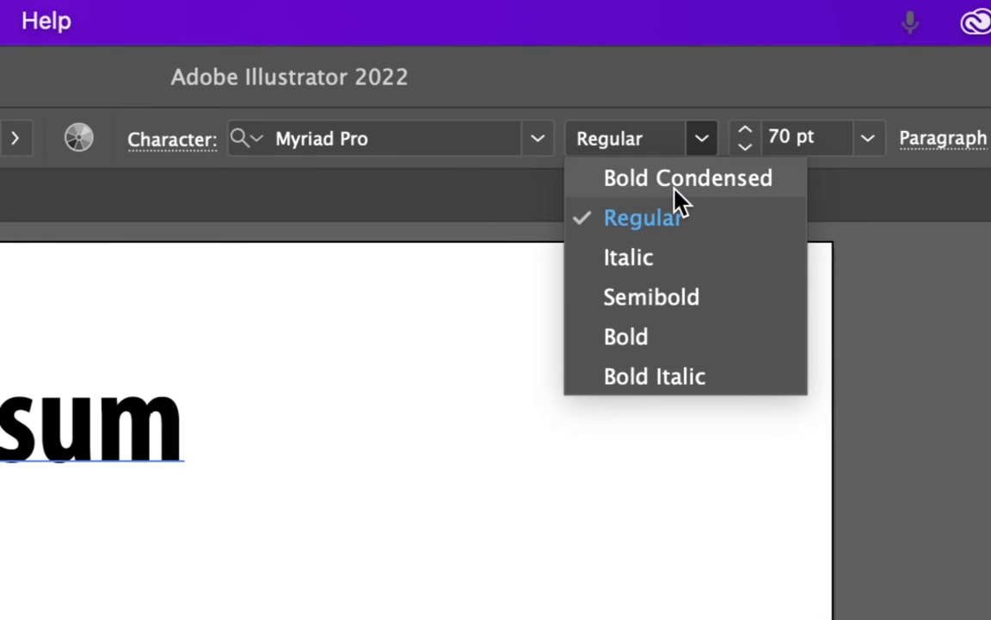
left_click(784, 97)
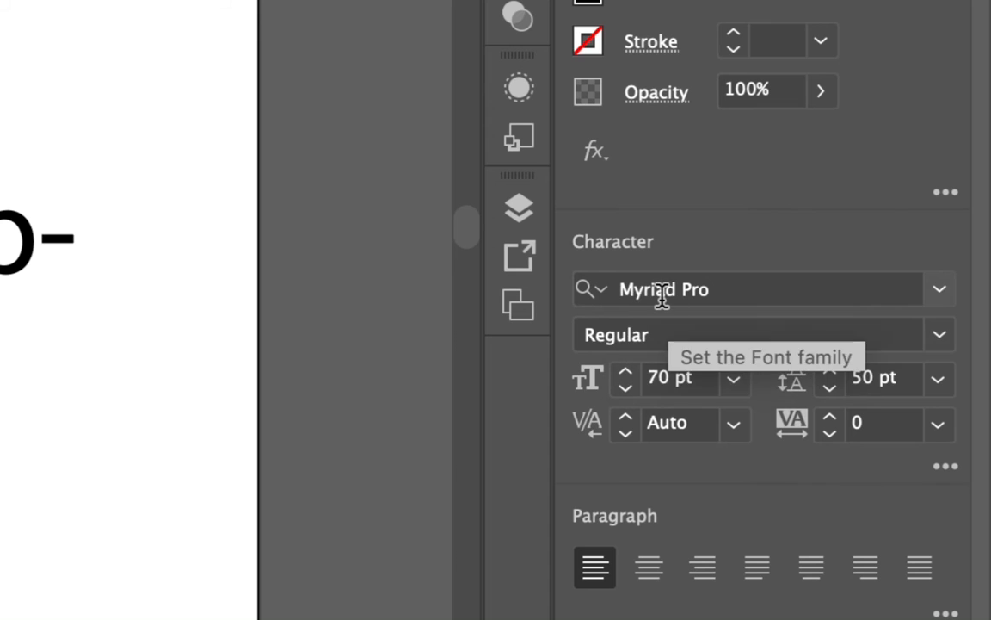
left_click(939, 290)
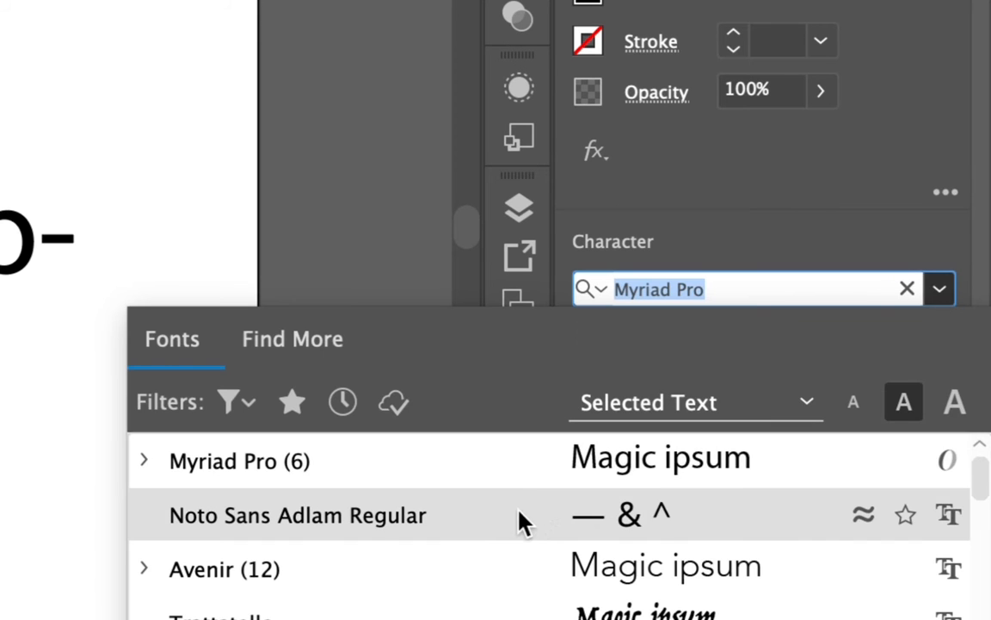
left_click(940, 292)
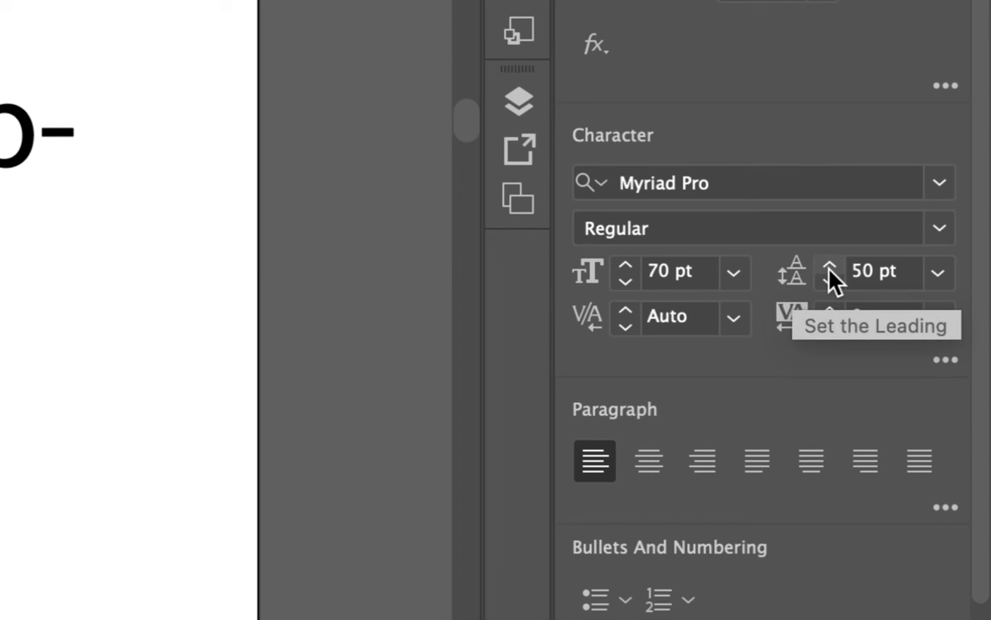
left_click(947, 361)
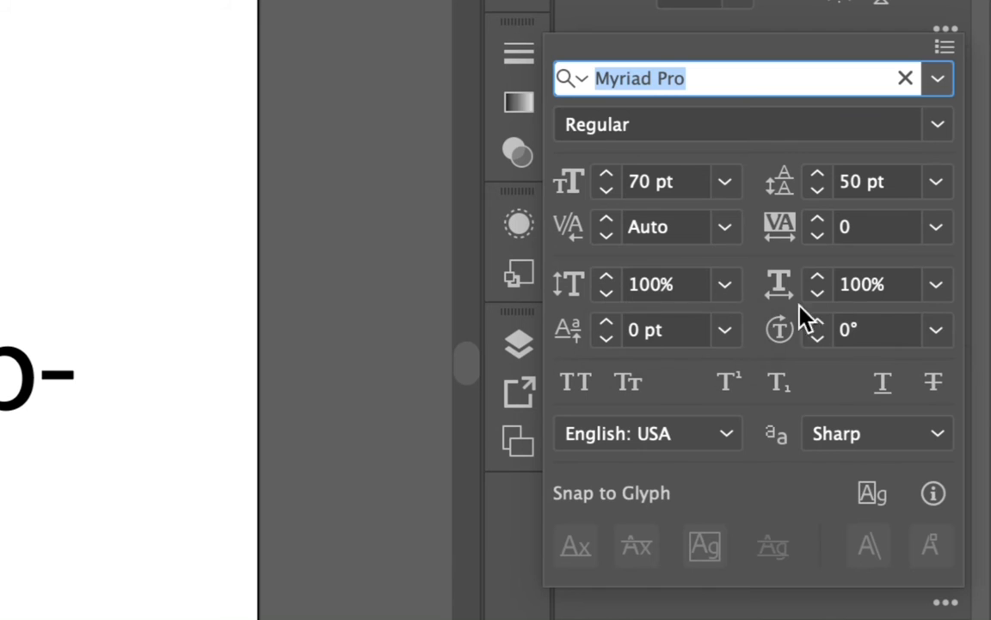
Step: Examine the additional paragraph options available for the "Magic ipsum" heading, including indents, spacing and hyphenation
left_click(983, 144)
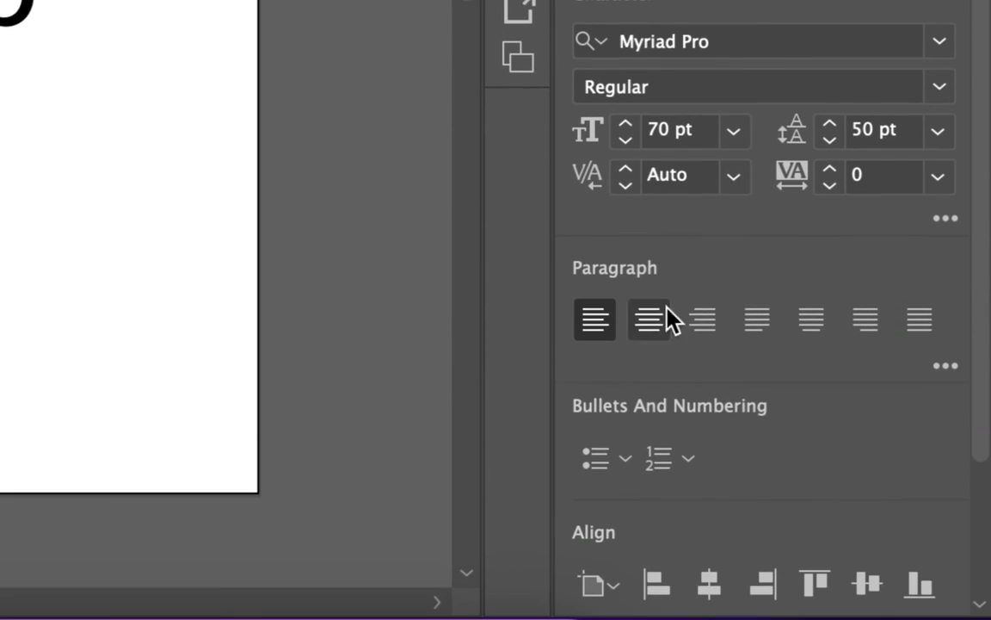
left_click(938, 370)
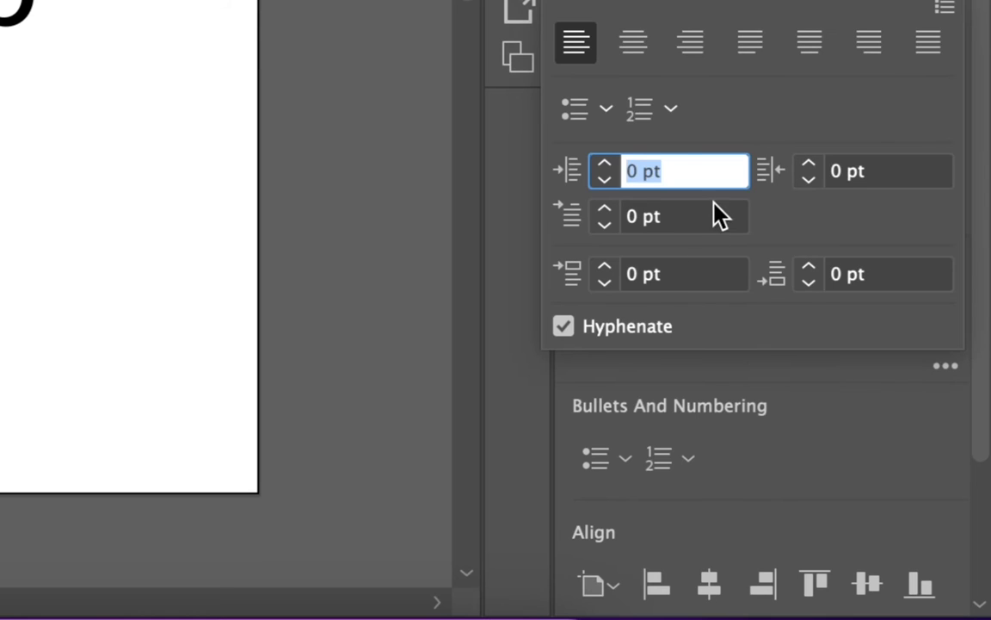
left_click(941, 370)
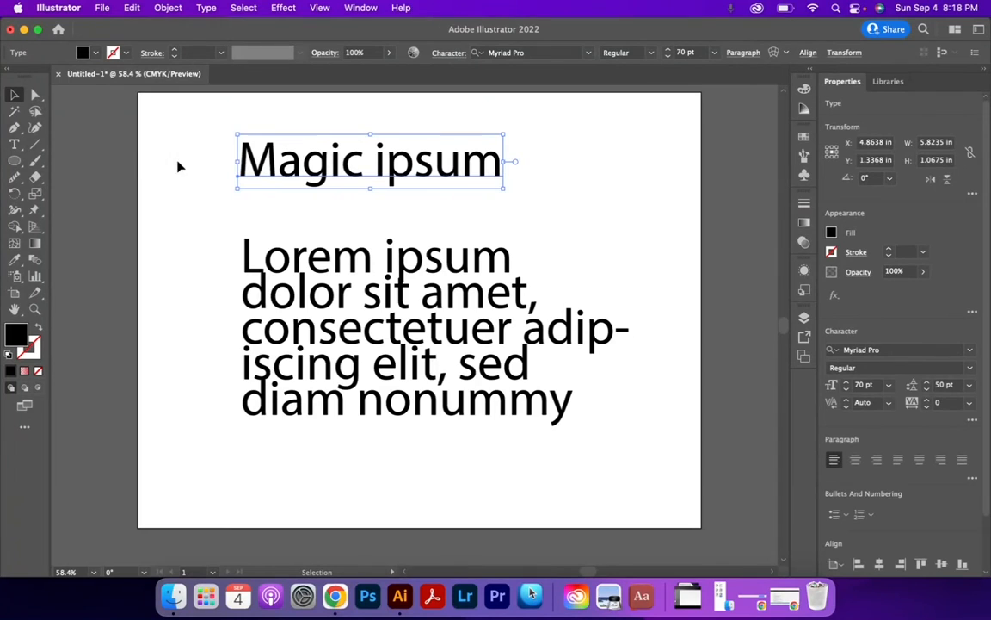
Step: Delete the "Magic ipsum" heading and the paragraph below it together
left_click_drag(161, 143, 527, 421)
key("Delete")
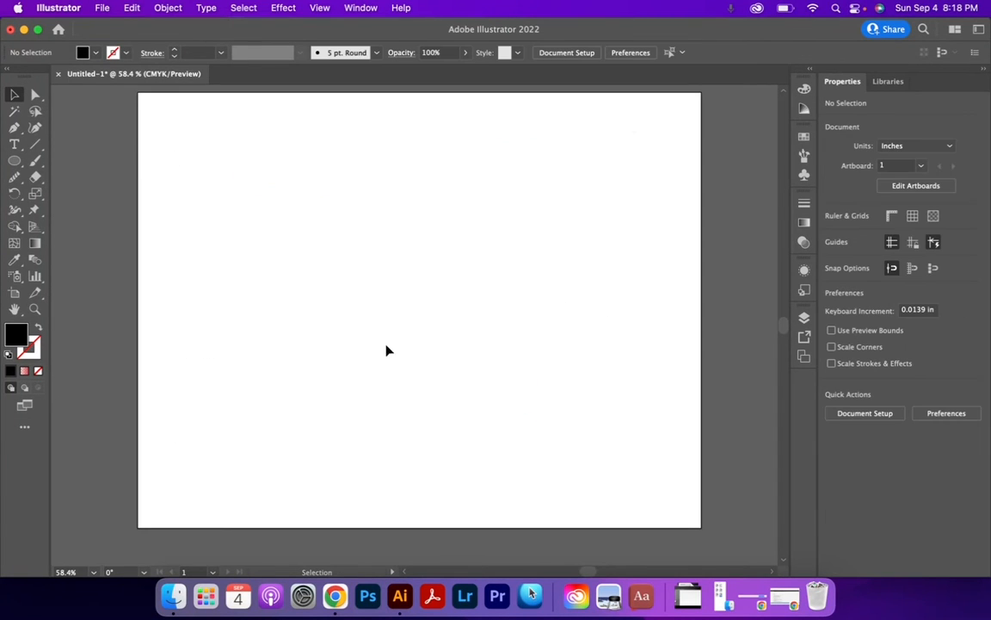
Step: Draw two ellipses about 3.46 × 3.32 in and 3.38 × 3.33 in side by side, and move the left one level with the right
left_click(15, 161)
left_click_drag(212, 213, 391, 382)
left_click_drag(457, 221, 632, 391)
left_click(15, 95)
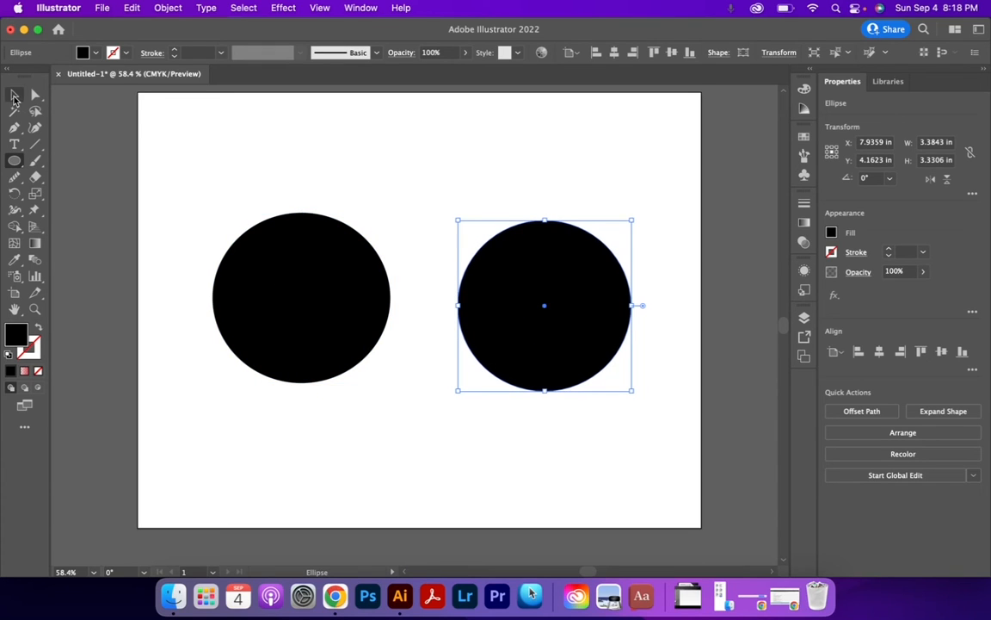
left_click_drag(280, 278, 241, 273)
Step: Use the Area Type tool to turn the left ellipse into a text frame reading "No matter what to type in"
left_click(13, 145)
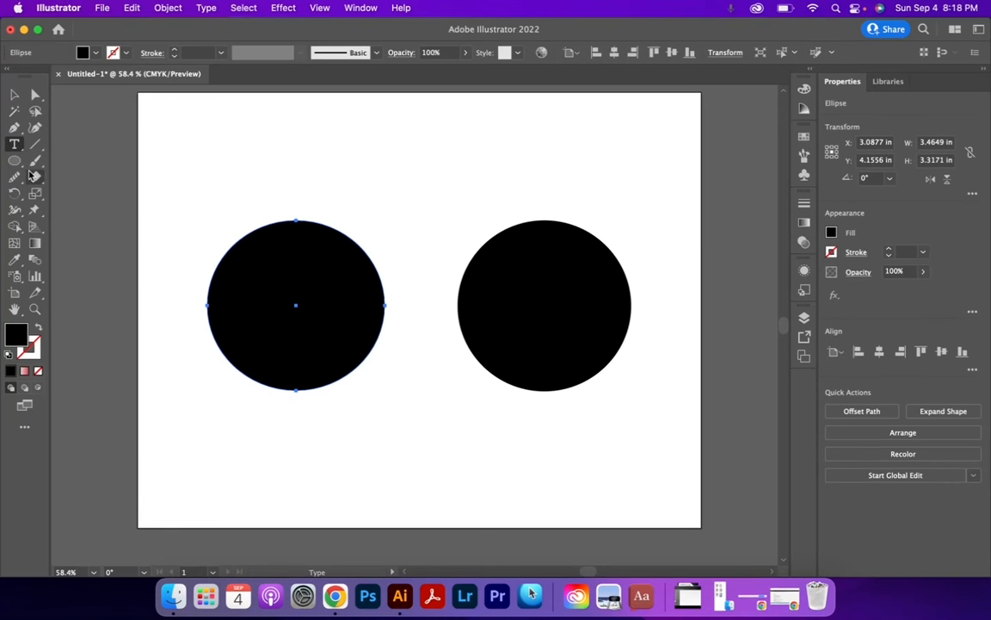
left_click(15, 145)
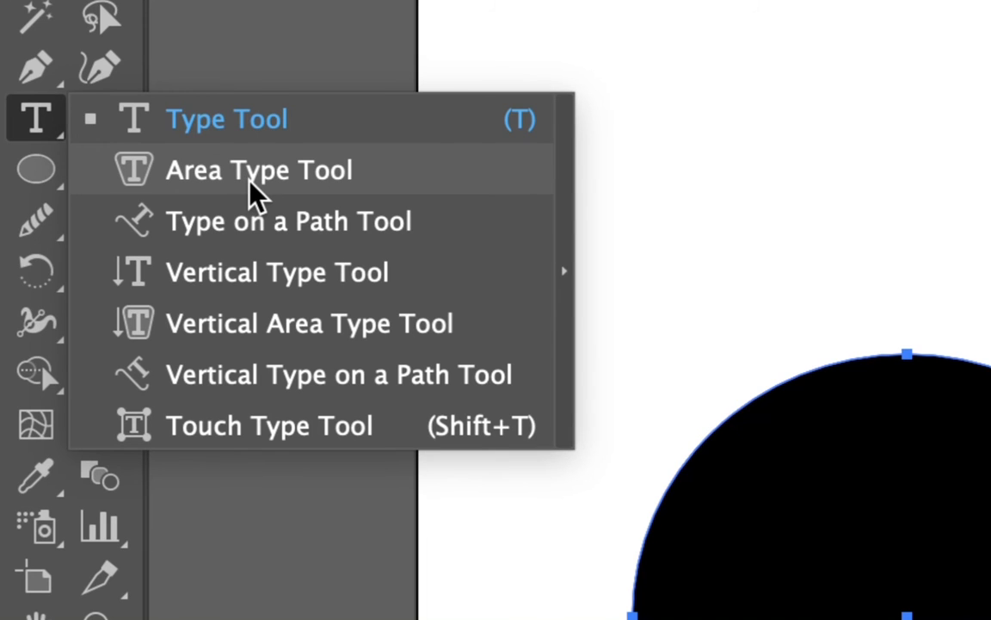
left_click(251, 184)
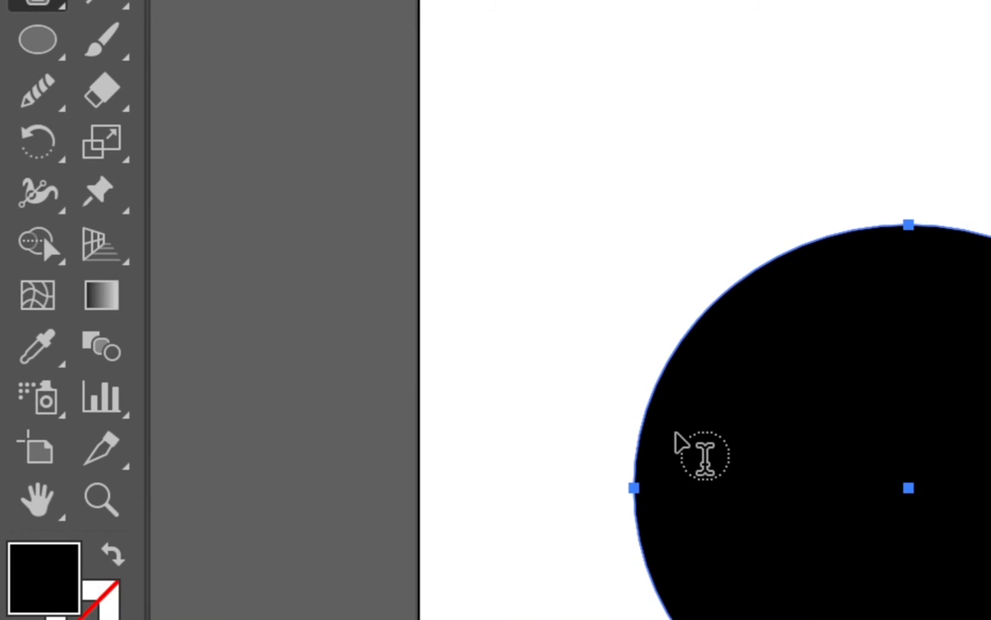
left_click(703, 455)
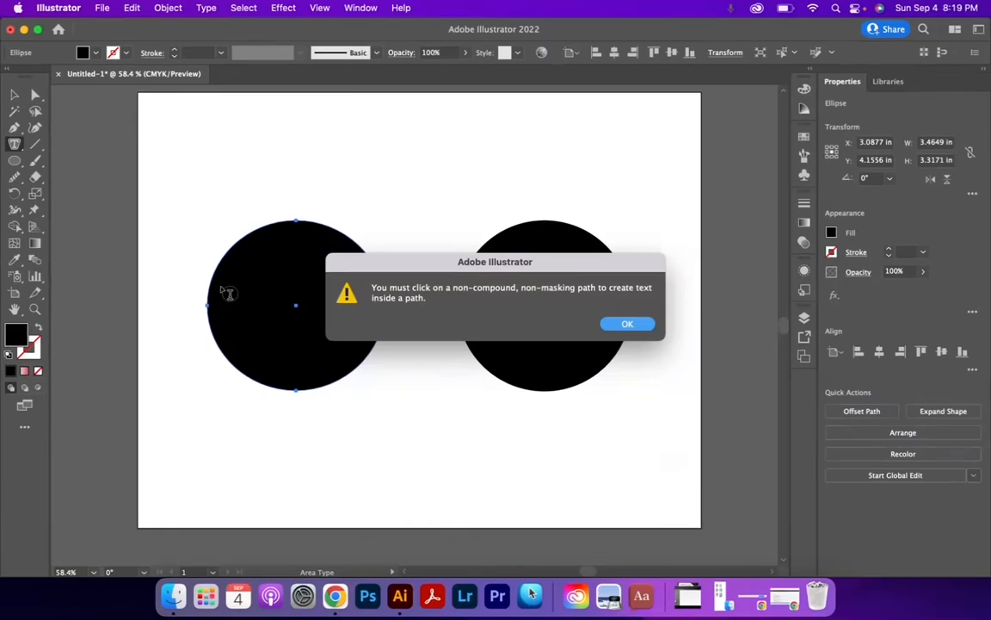
left_click(627, 323)
left_click(225, 251)
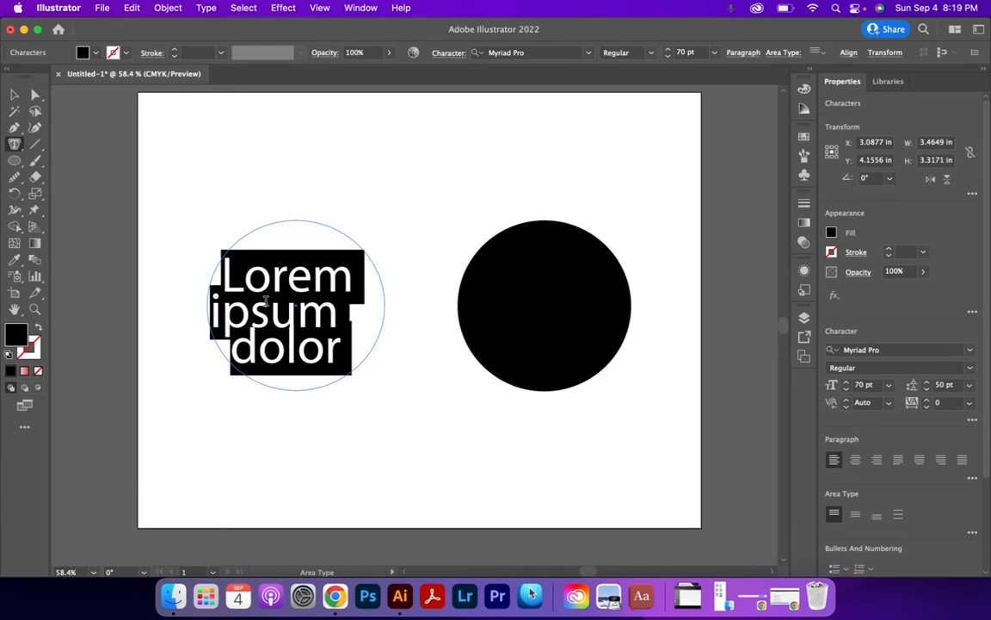
type("No p")
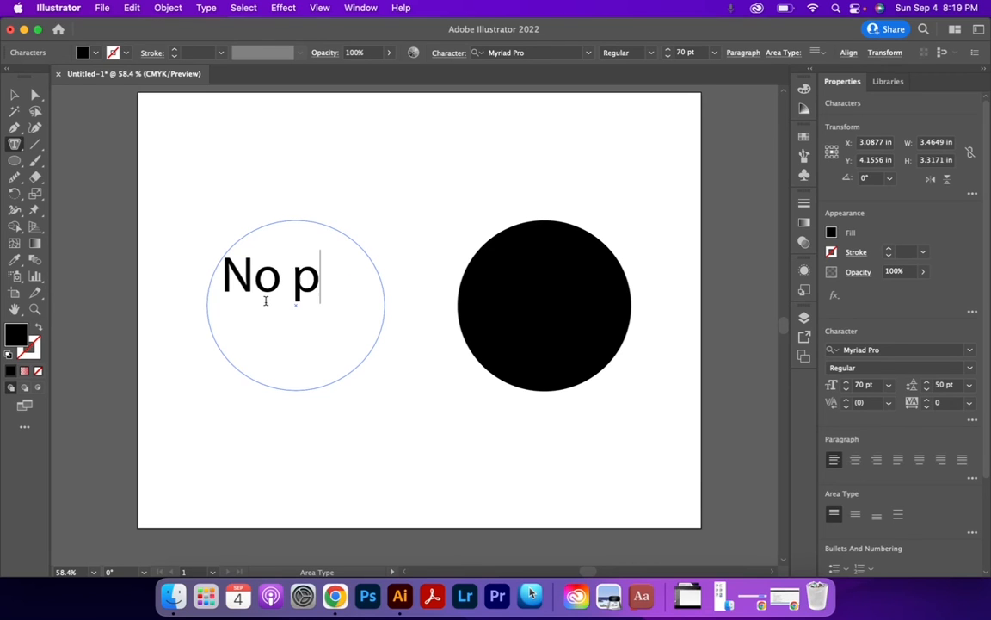
key("BackSpace")
type("matter what")
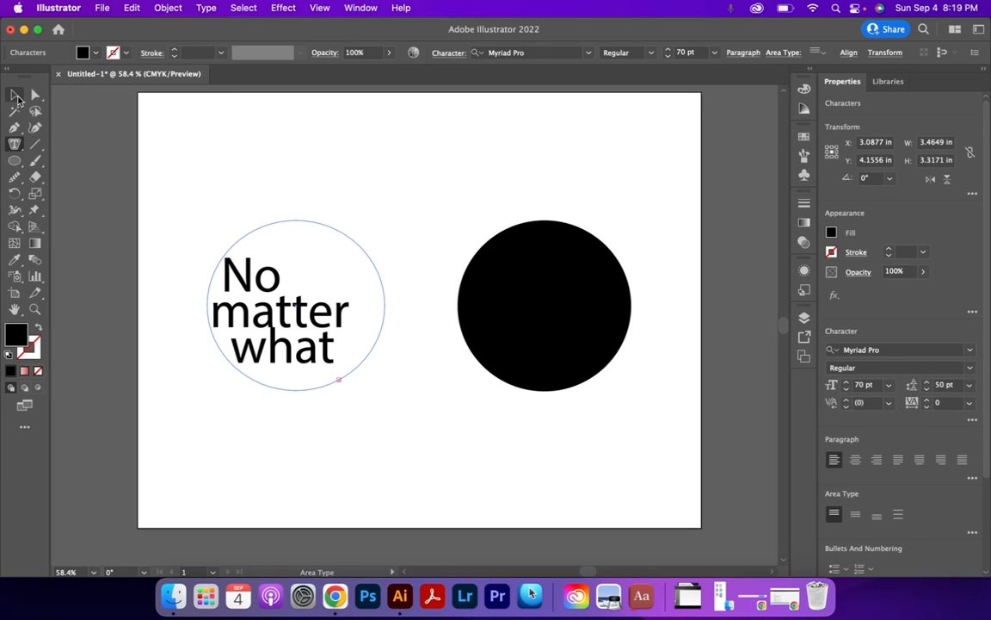
Step: Stretch the elliptical text frame upward to about 4.39 in high, and shift it slightly up and to the left
left_click(14, 95)
left_click_drag(298, 222, 299, 167)
left_click(362, 349)
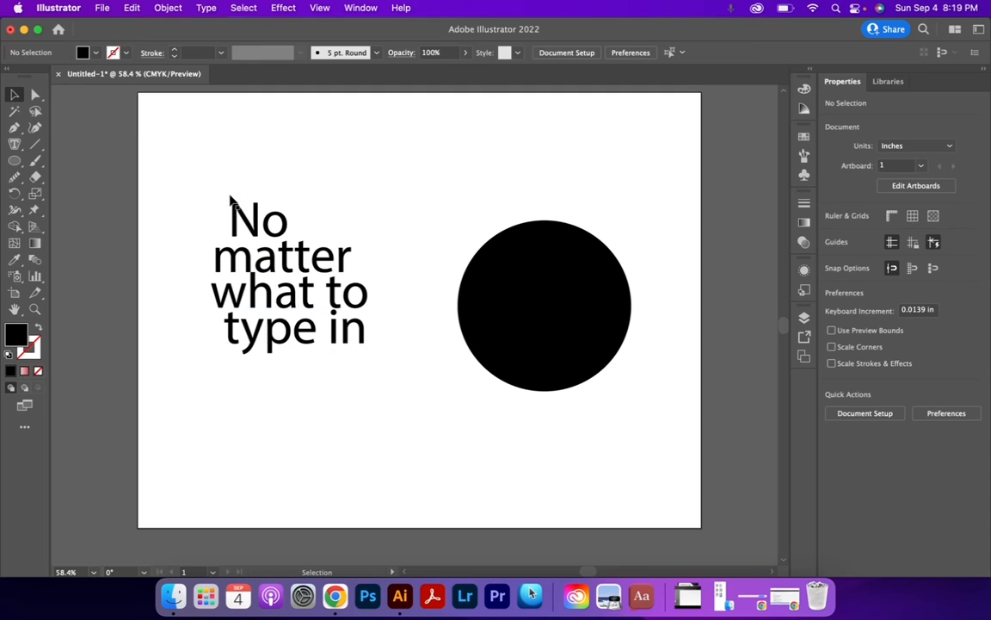
left_click(269, 247)
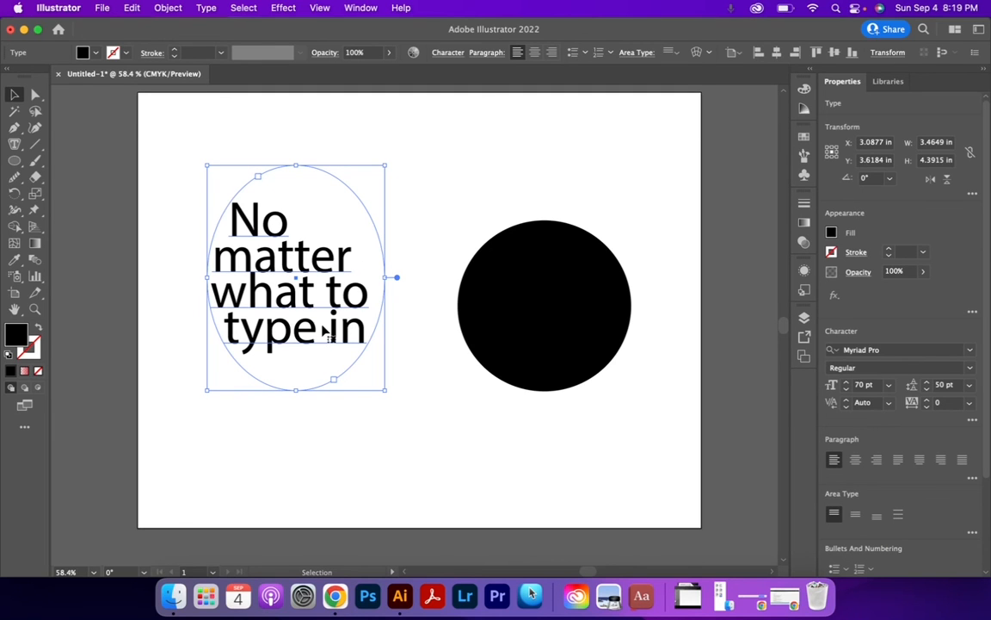
left_click(437, 185)
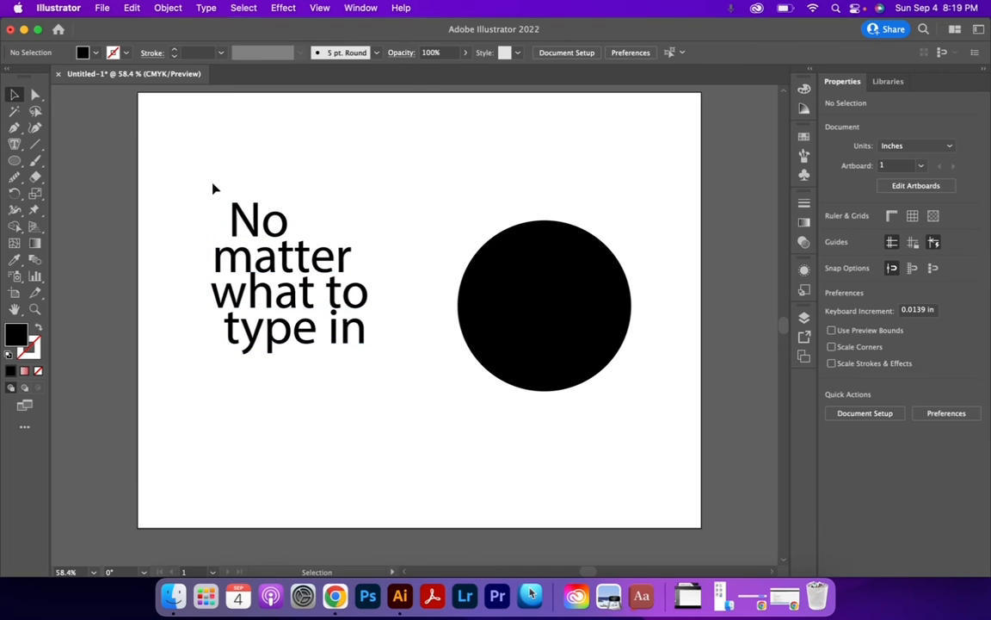
left_click_drag(269, 275, 240, 264)
Step: Use the Type on a Path tool to run placeholder text around the outline of the right ellipse
left_click(498, 310)
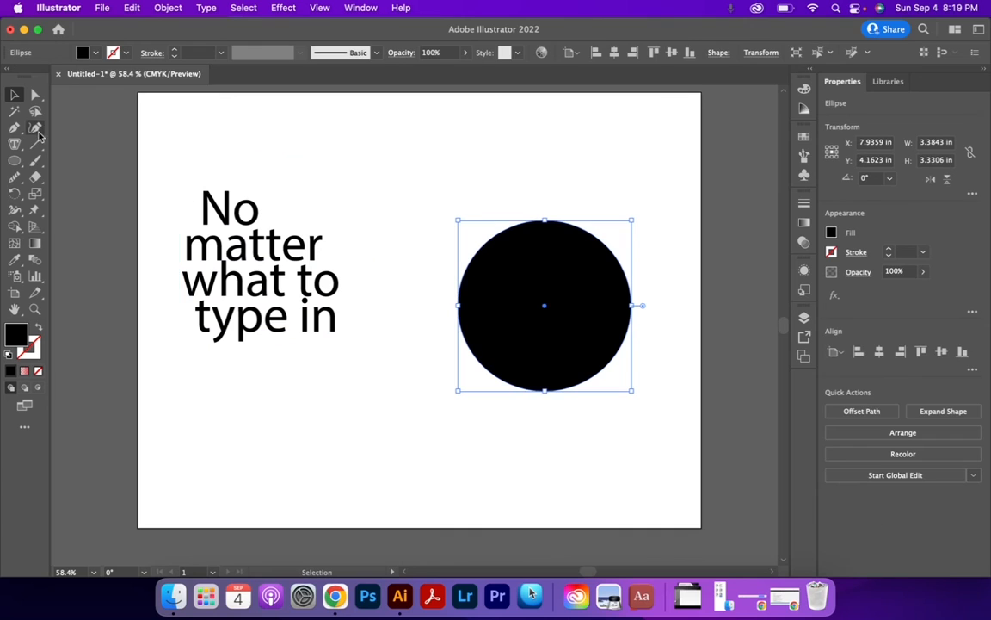
left_click(12, 145)
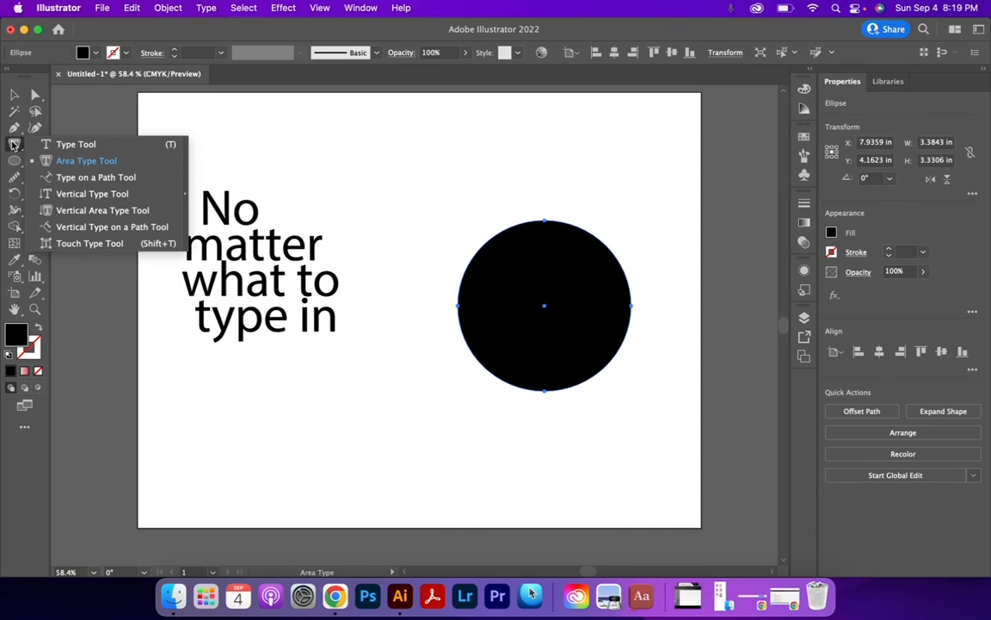
left_click(97, 177)
left_click(478, 253)
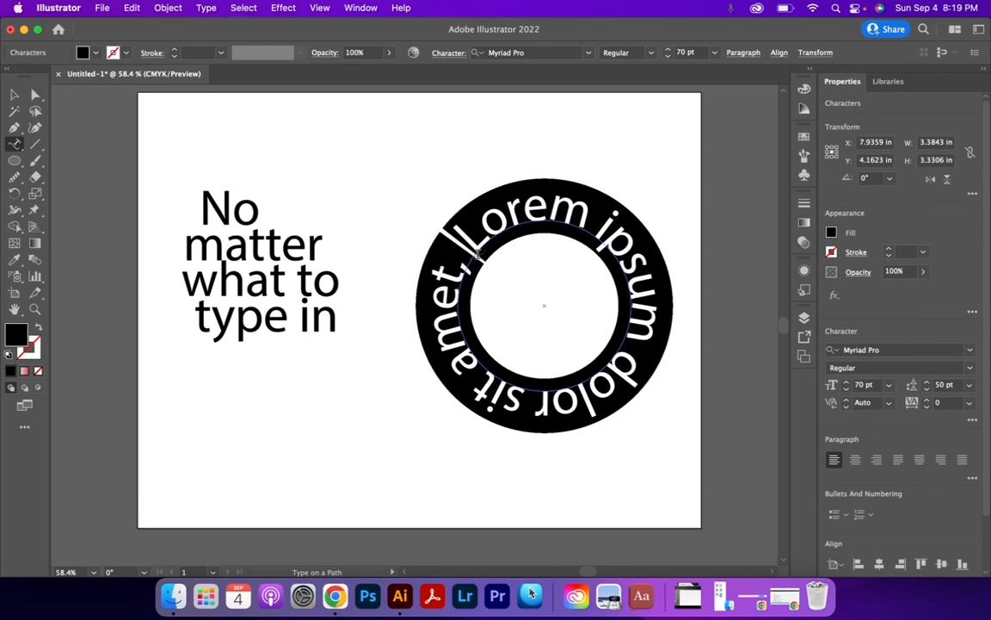
left_click(35, 93)
left_click(480, 305)
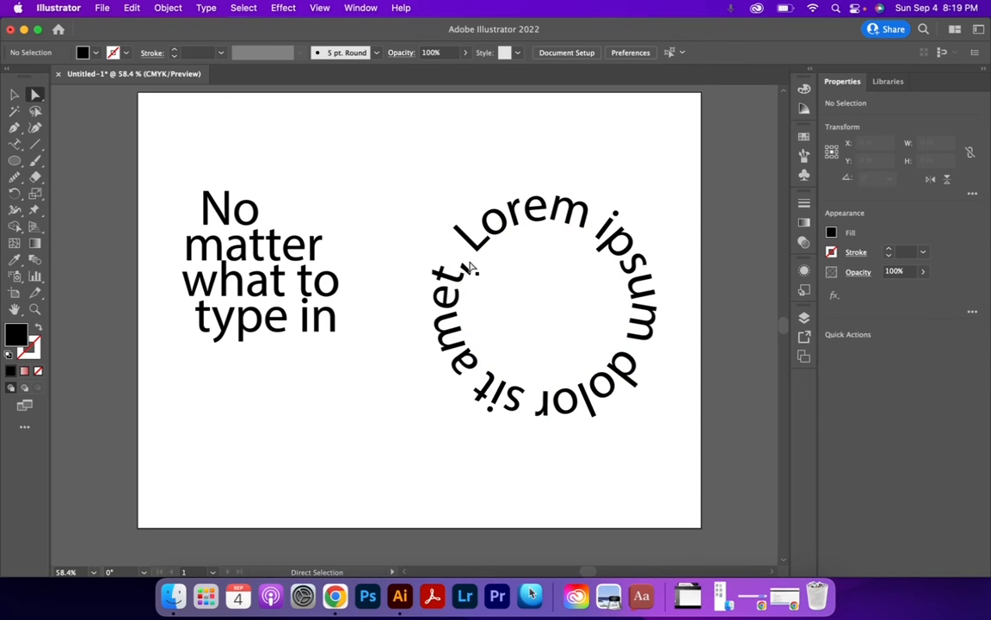
Step: Set the font of the word "Lorem" in the circular text to Minion Variable Concept
left_click(457, 259)
left_click(16, 145)
left_click_drag(16, 144, 65, 135)
left_click(485, 222)
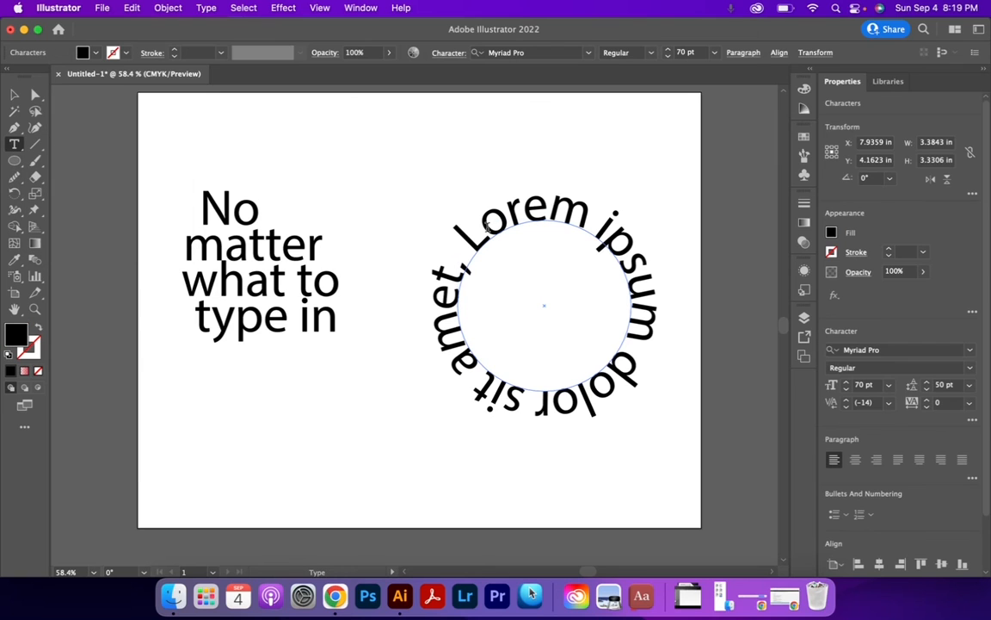
left_click_drag(463, 237, 594, 206)
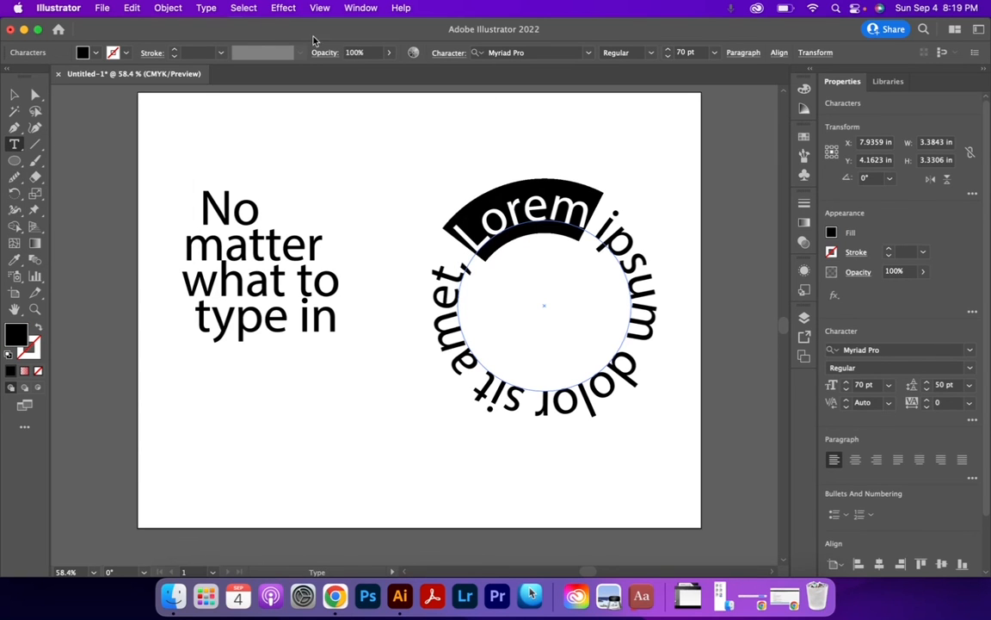
left_click(588, 53)
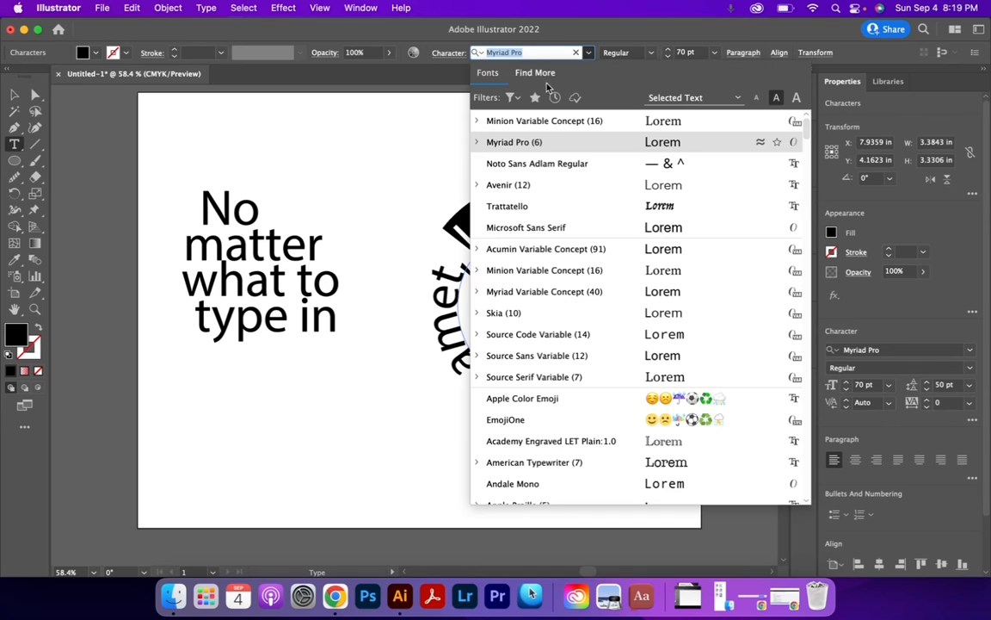
left_click(539, 270)
left_click(400, 252, "super")
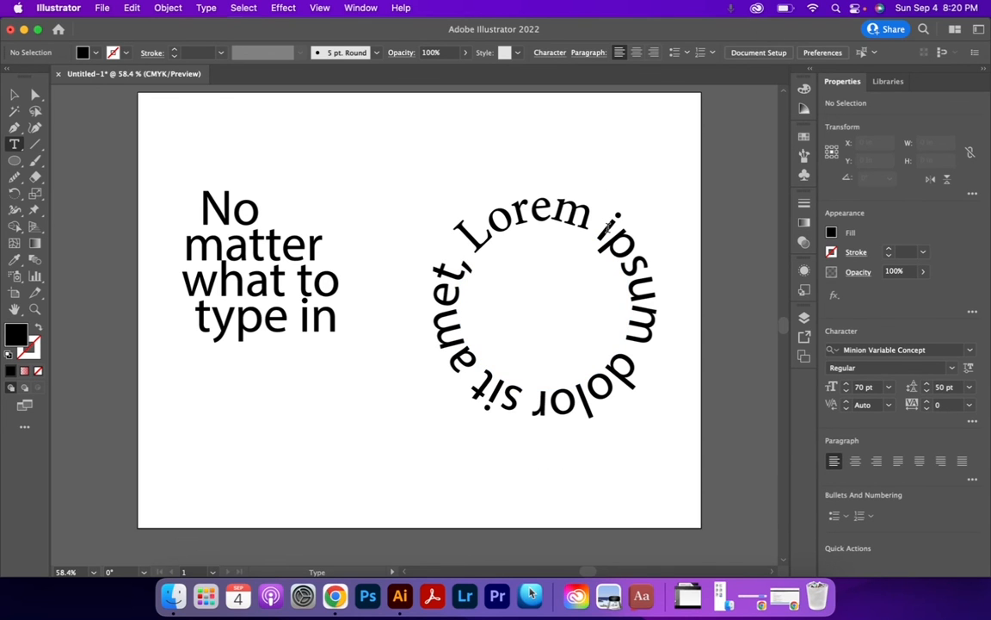
Step: Change the fill of the word "ipsum" in the circular text to red
left_click_drag(607, 225, 644, 337)
left_click(95, 54)
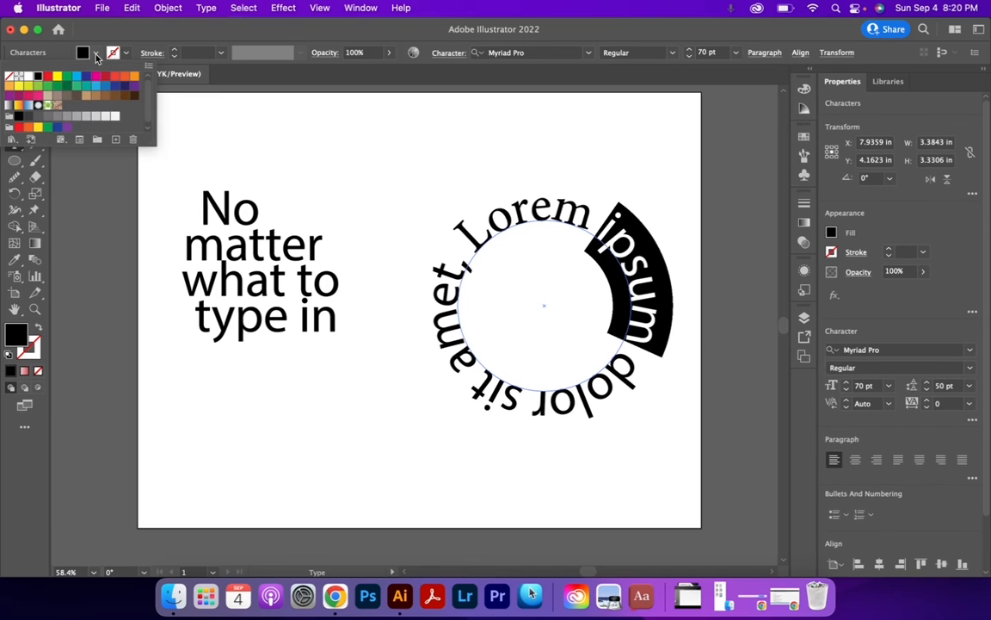
left_click(48, 78)
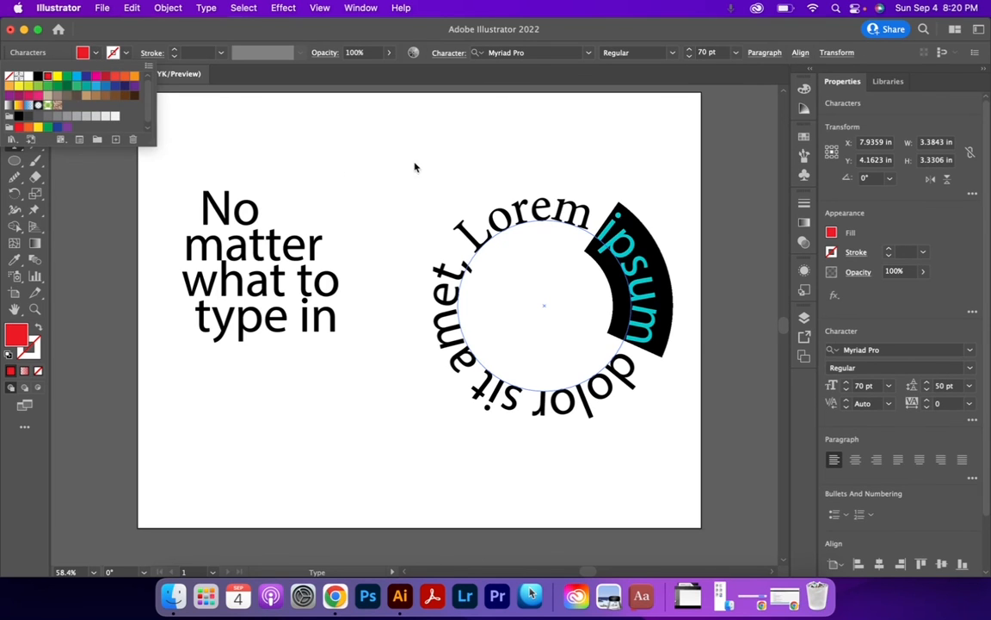
left_click(301, 164)
Step: Move the "No matter what to type in" area text inside the circular text
left_click(14, 94)
left_click(327, 192)
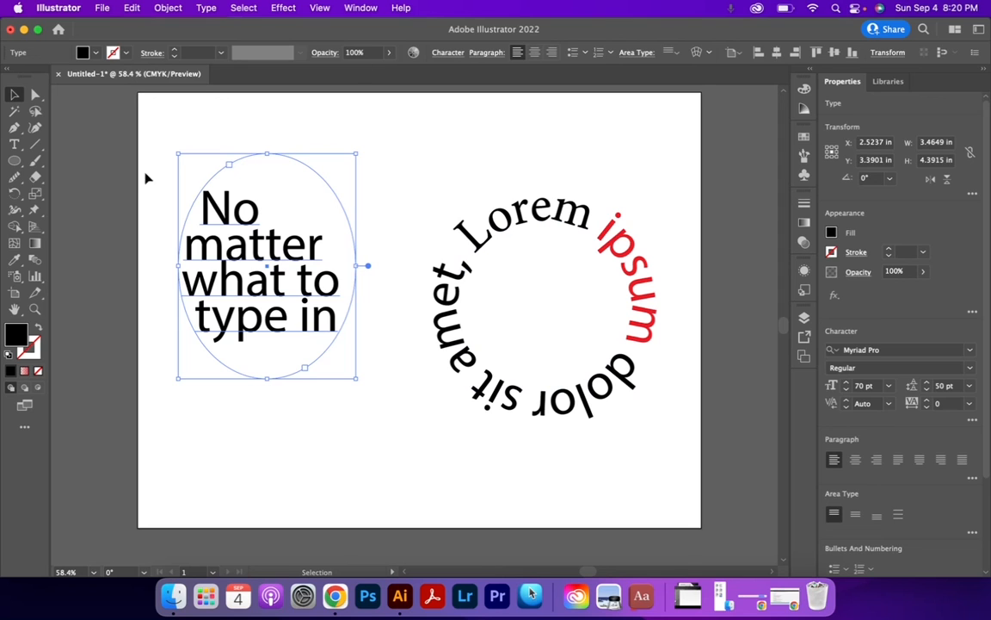
left_click(375, 152)
left_click_drag(233, 272, 516, 308)
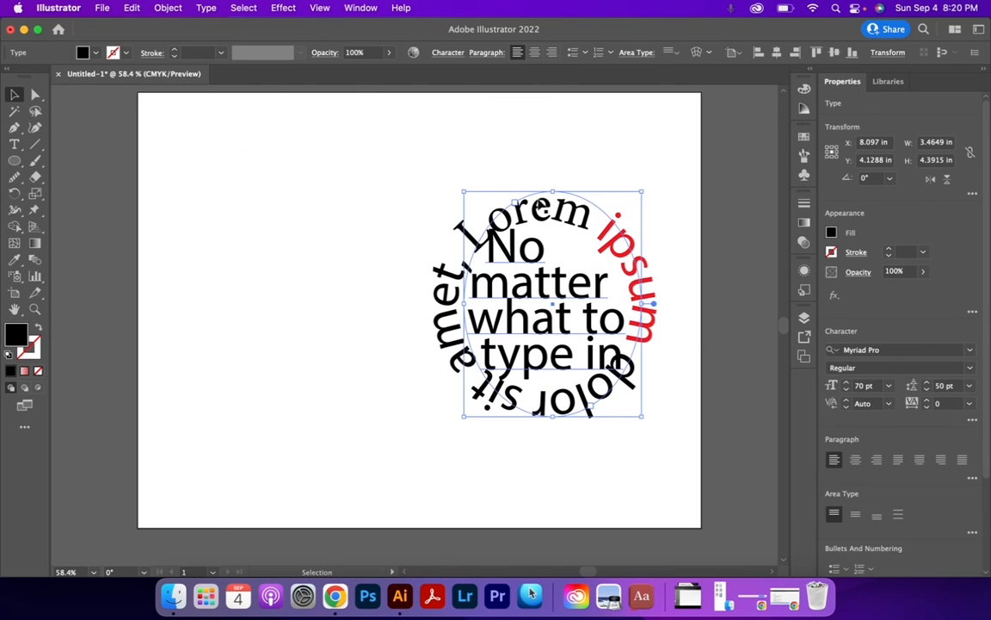
Step: Enlarge the circular text's path to about 4.11 × 3.99 in, and nudge both texts so the ring surrounds the area text
left_click(460, 231)
mouse_move(633, 222)
left_mouse_down()
mouse_move(649, 215)
mouse_move(644, 240)
left_mouse_up()
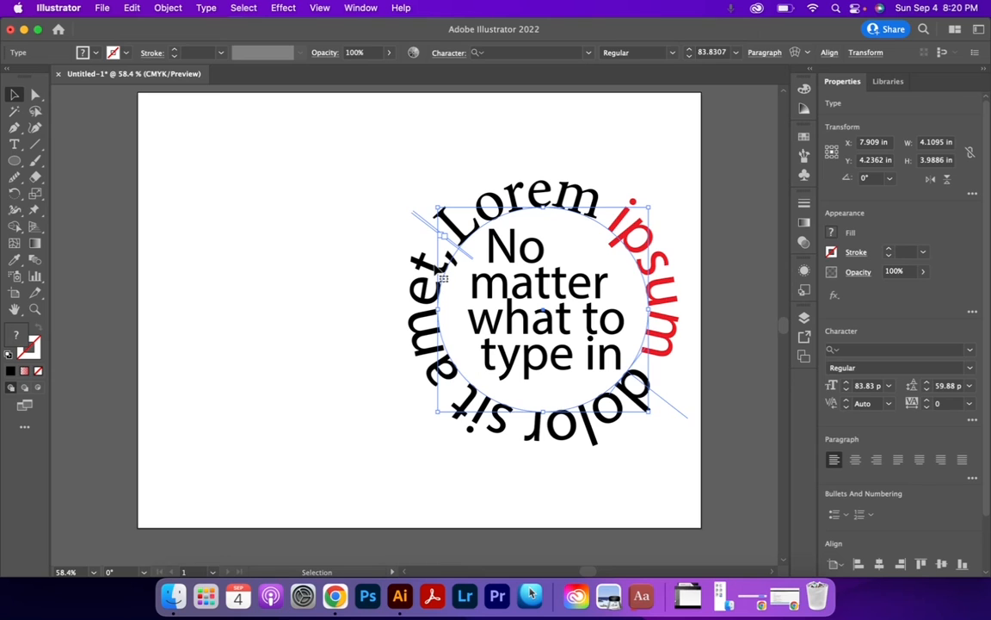
left_click(381, 281)
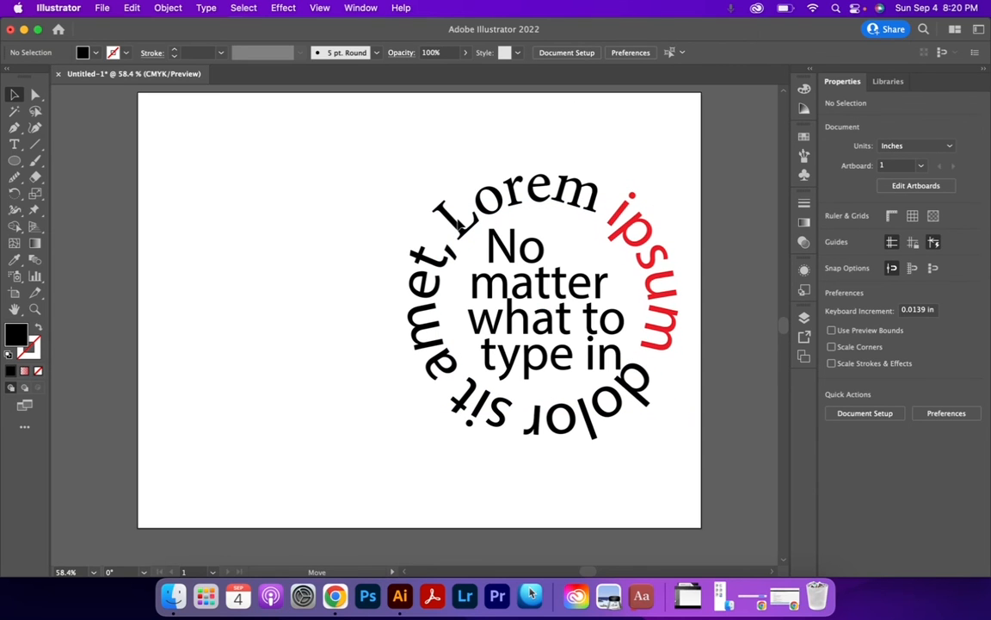
left_click(463, 225)
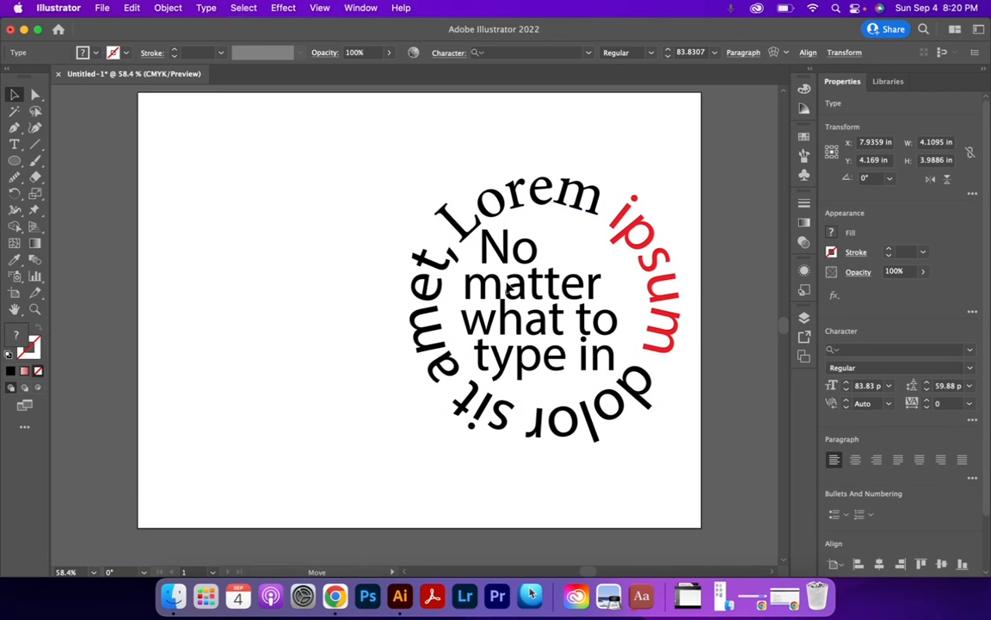
left_click(434, 317)
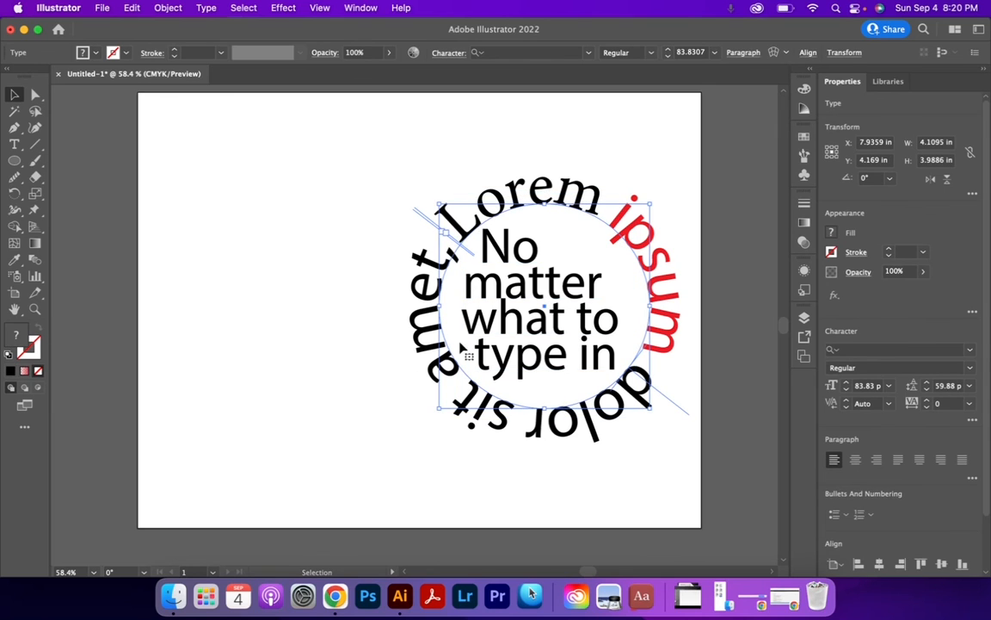
Step: Use the Eyedropper to apply the formatting of the red "ipsum" to the word "what" in the area text
left_click(514, 266)
key("t")
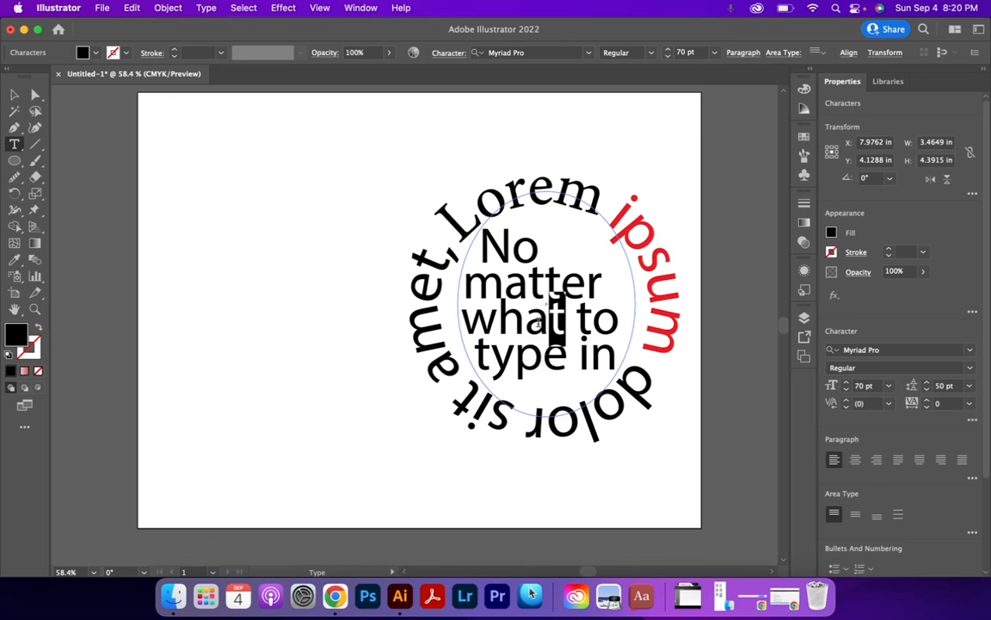
left_click_drag(564, 319, 454, 323)
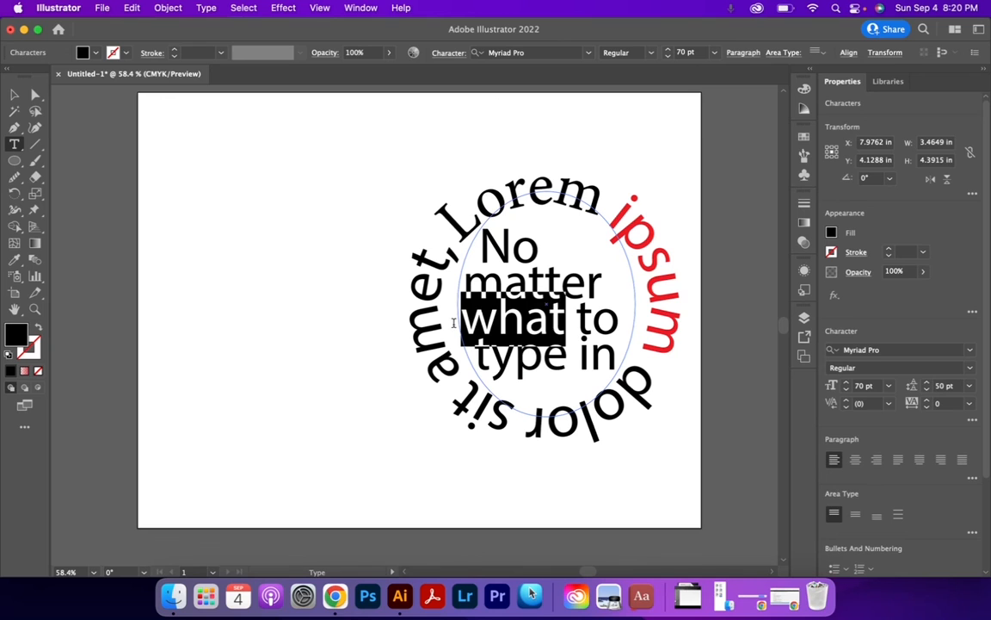
left_click(13, 259)
left_click(638, 218)
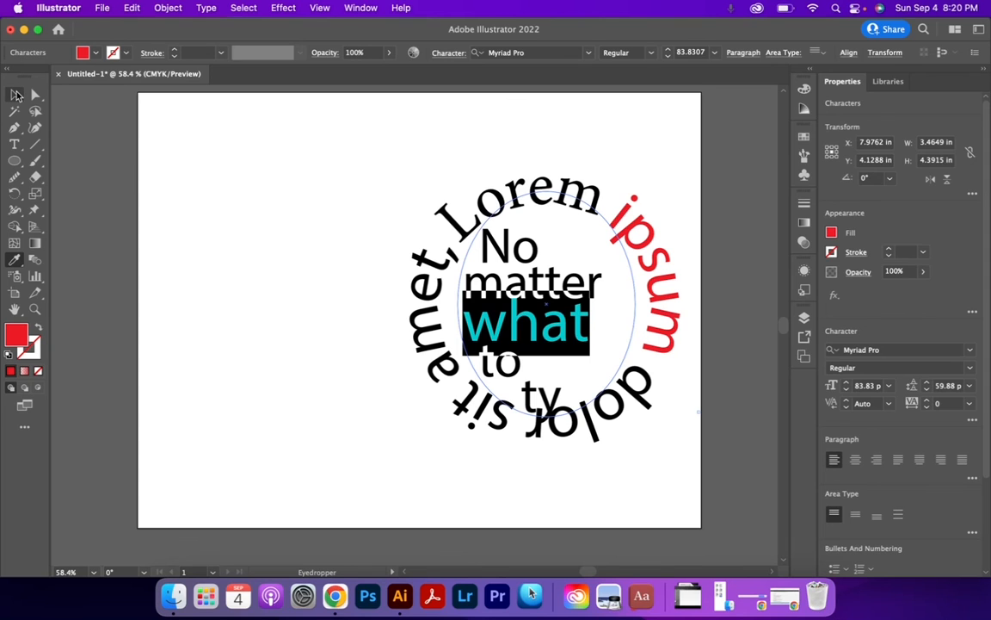
left_click(14, 93)
left_click(218, 224)
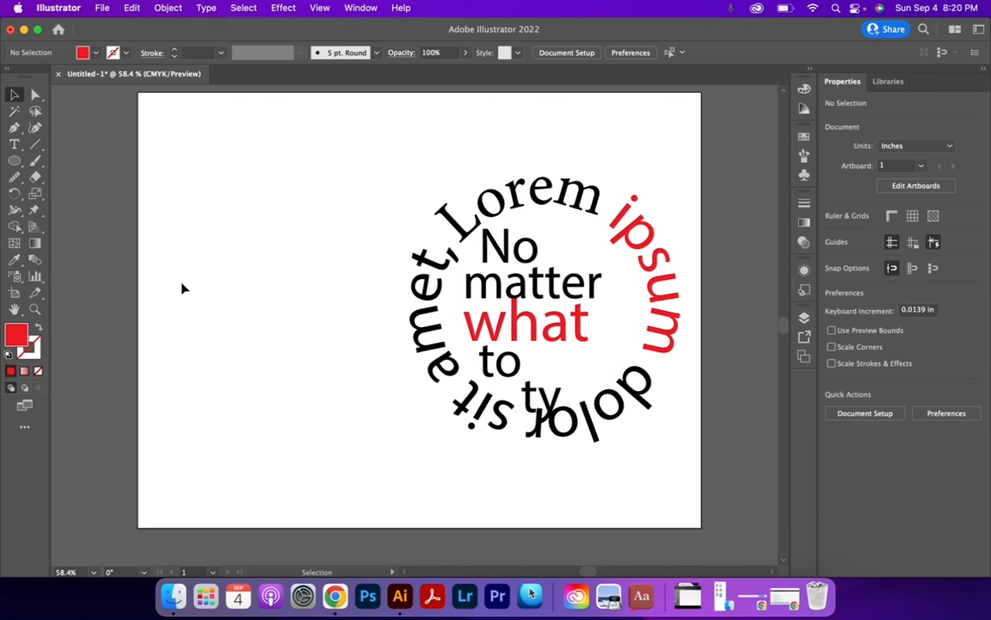